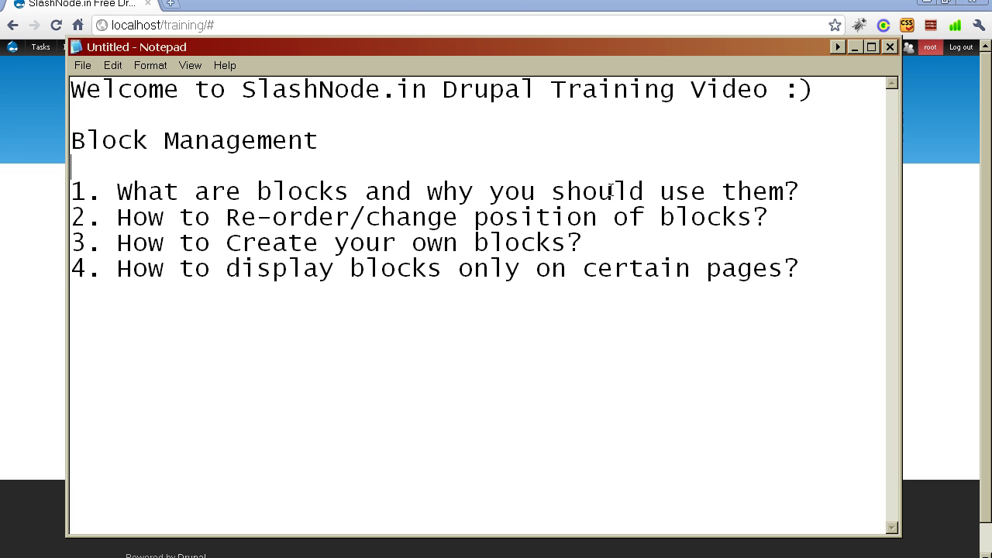
- Switch from the Notepad lesson outline back to the Drupal home page
{"action": "key", "text": "alt+Tab"}
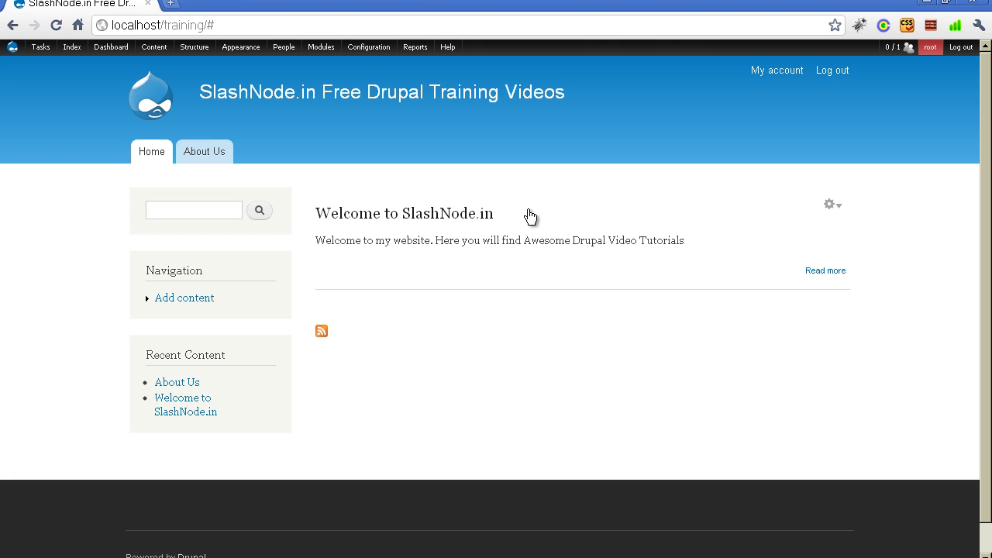
- Enter 'Search' in the sidebar search box, then highlight the Recent Content block title
{"action": "mouse_move", "coordinate": [205, 280]}
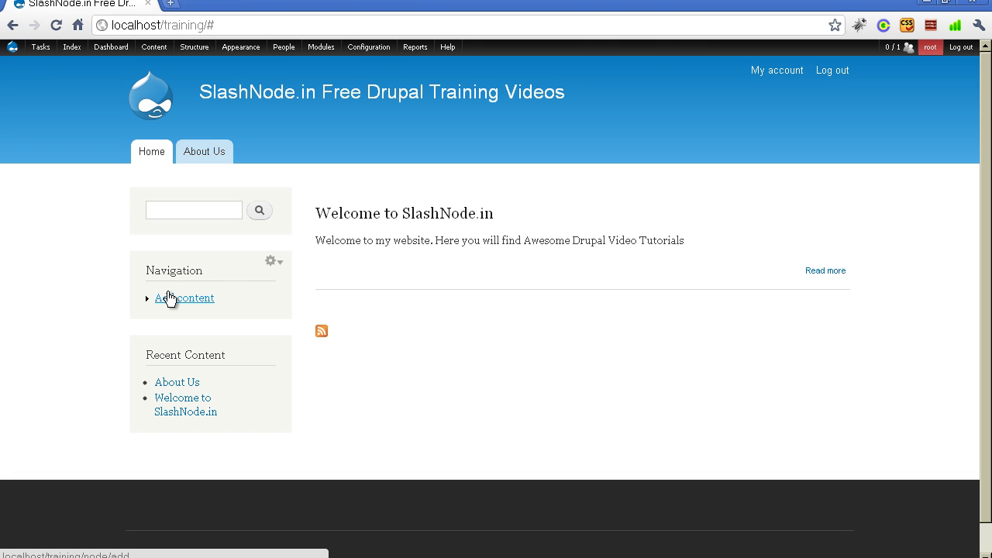
{"action": "left_click", "coordinate": [168, 295]}
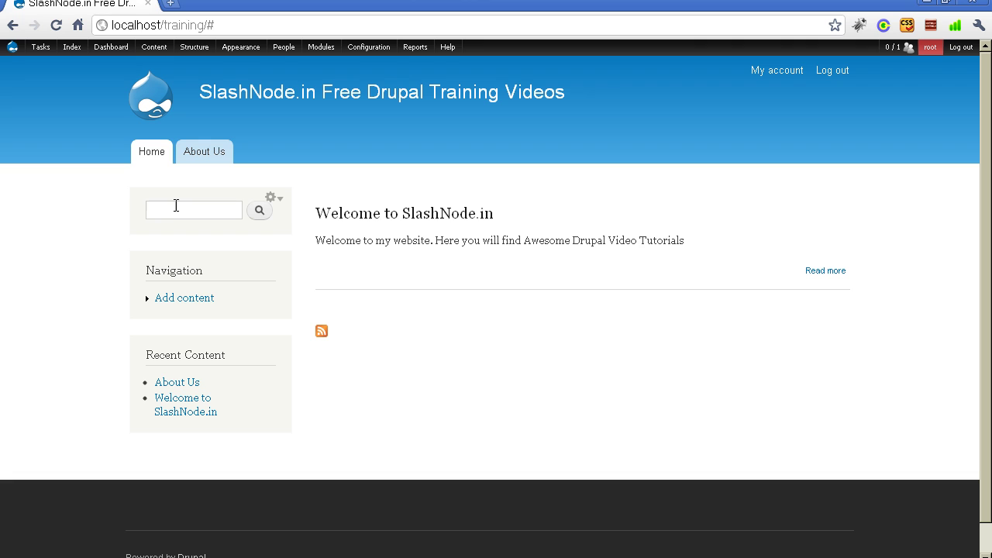
{"action": "left_click", "coordinate": [177, 208]}
{"action": "type", "text": "Search"}
{"action": "double_click", "coordinate": [153, 355]}
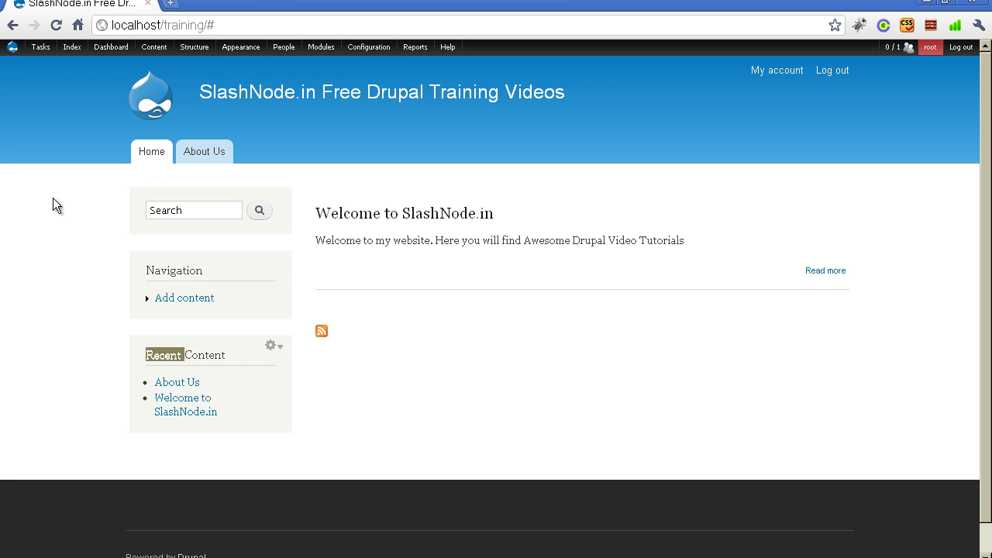
{"action": "mouse_move", "coordinate": [198, 51]}
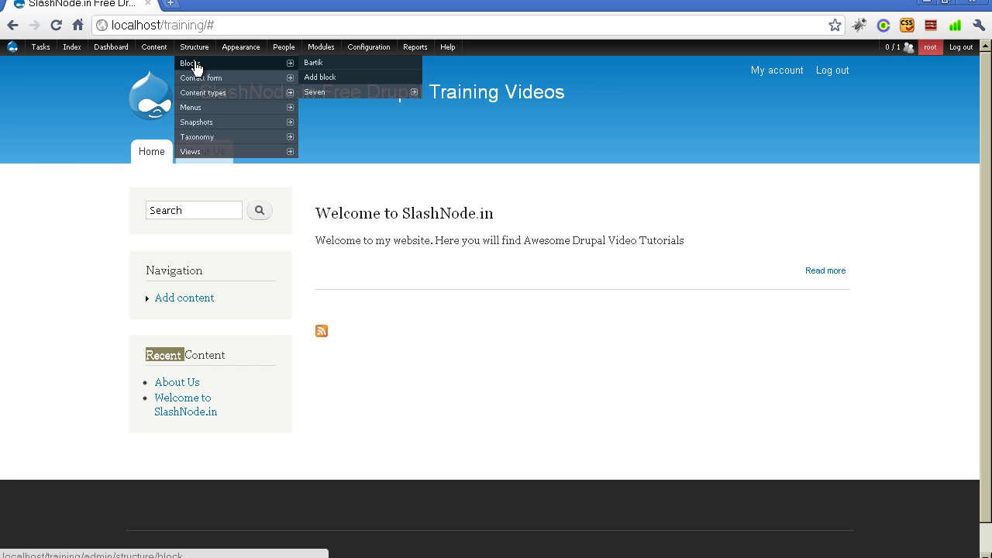
- Go to Structure > Blocks and scroll through the Bartik block table by region
{"action": "left_click", "coordinate": [194, 68]}
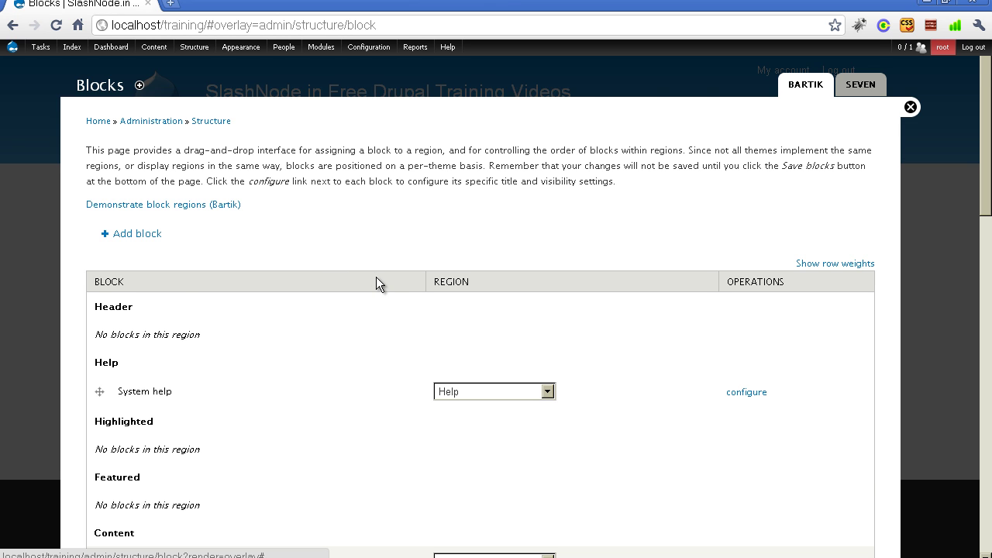
{"action": "scroll", "coordinate": [376, 277], "scroll_direction": "down", "scroll_amount": 3}
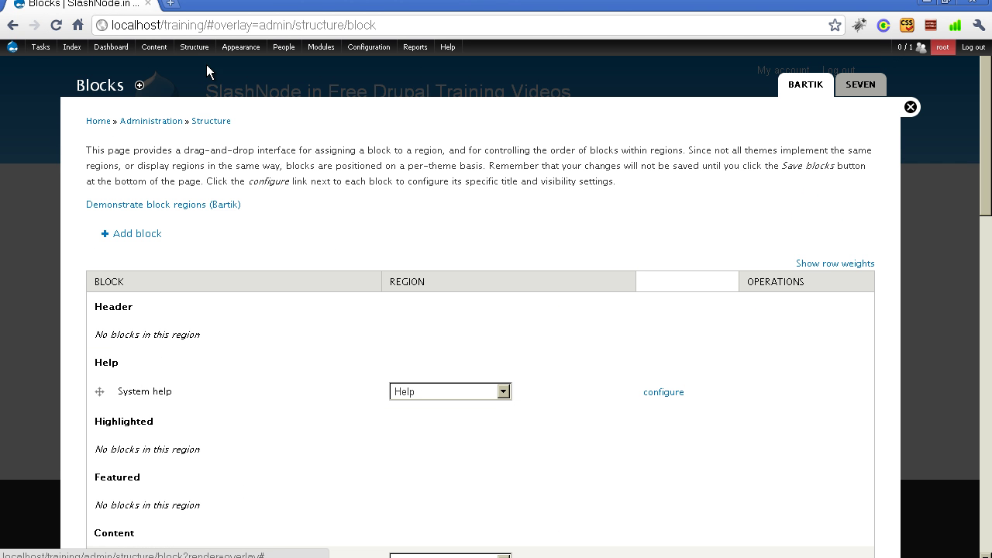
{"action": "mouse_move", "coordinate": [198, 46]}
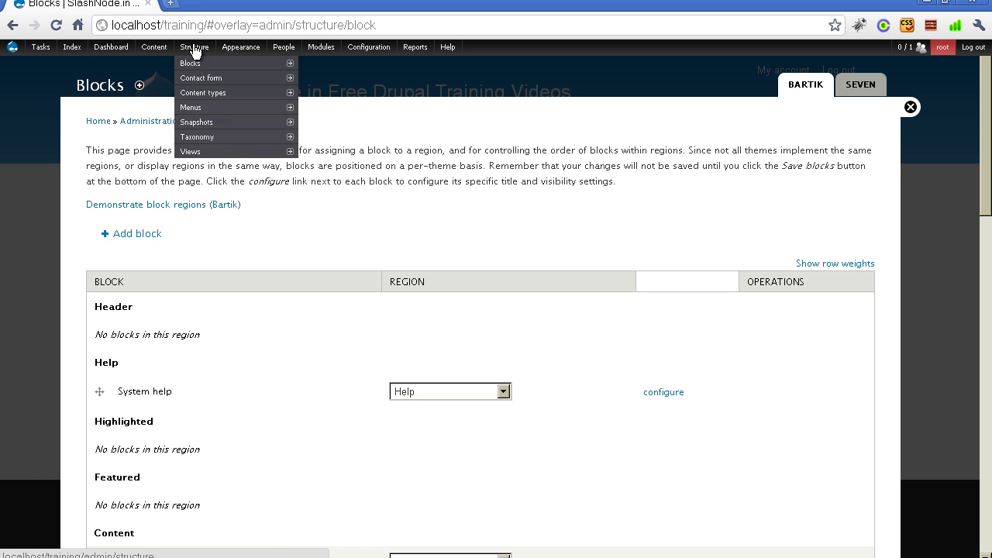
{"action": "mouse_move", "coordinate": [193, 65]}
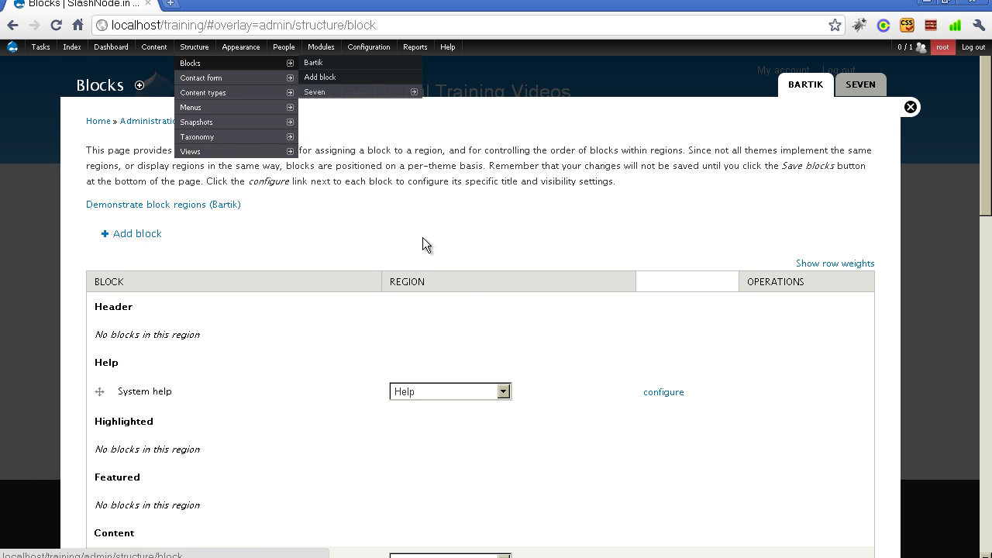
{"action": "scroll", "coordinate": [463, 271], "scroll_direction": "down", "scroll_amount": 1}
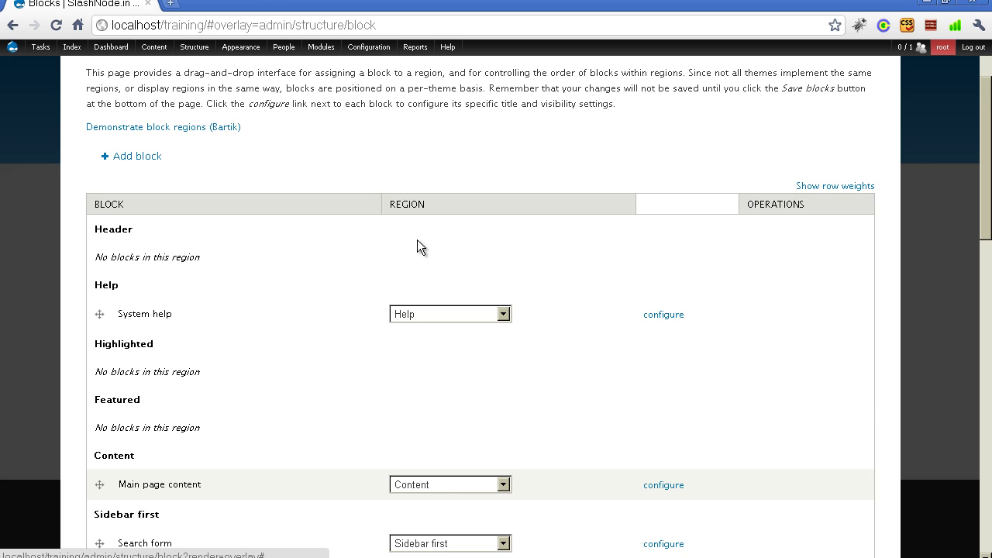
{"action": "scroll", "coordinate": [417, 240], "scroll_direction": "down", "scroll_amount": 1}
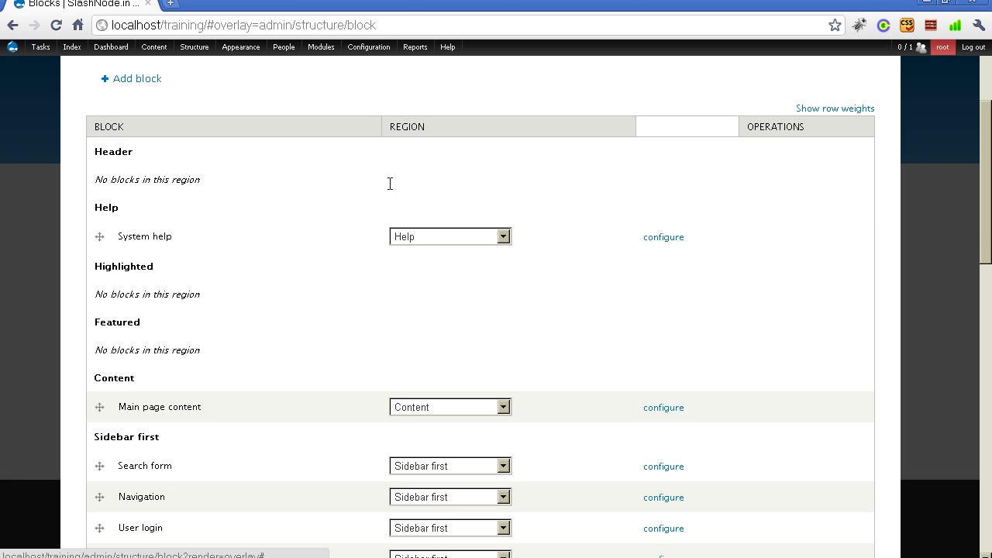
- Inspect a block's Region dropdown choices and dismiss it without changes
{"action": "left_click", "coordinate": [459, 240]}
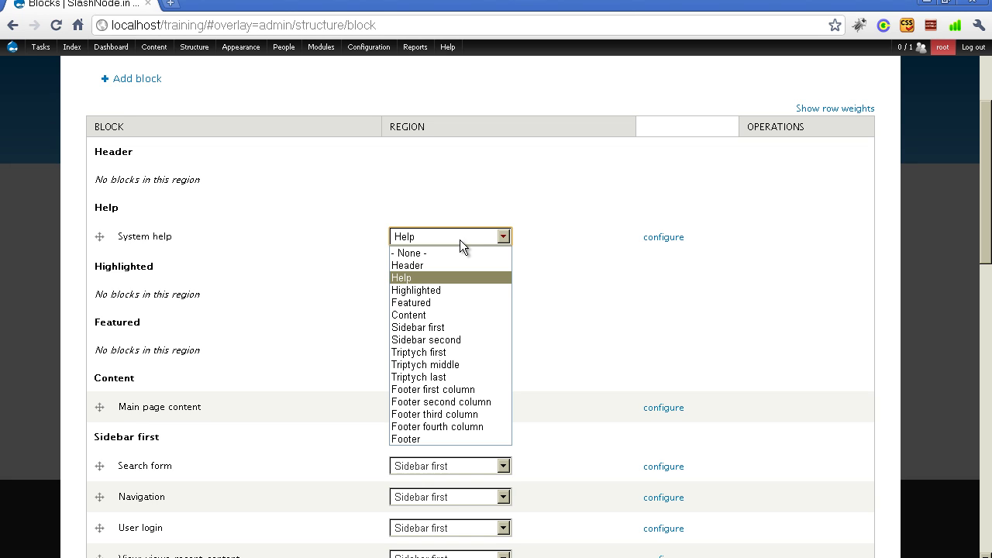
{"action": "left_click", "coordinate": [380, 126]}
{"action": "scroll", "coordinate": [348, 124], "scroll_direction": "up", "scroll_amount": 1}
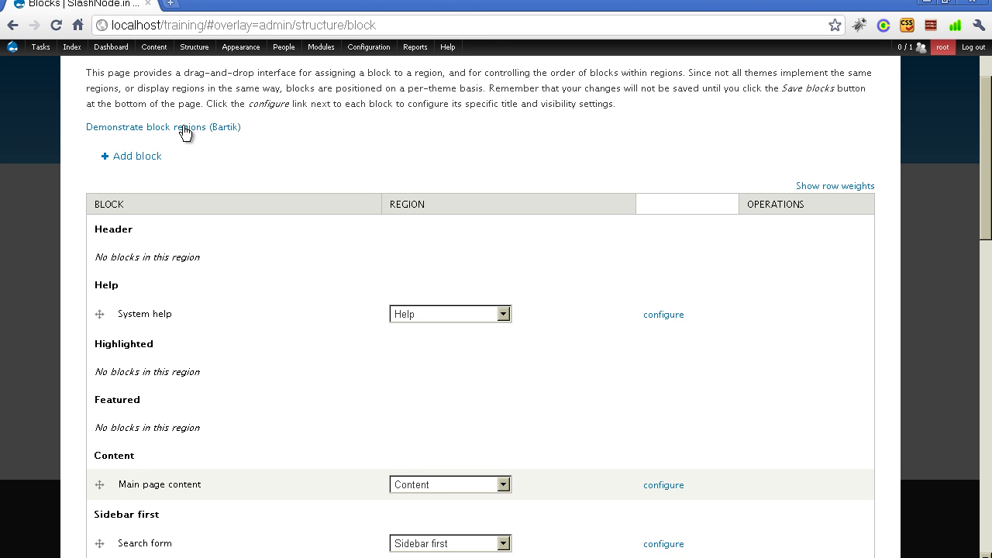
- Open 'Demonstrate block regions (Bartik)' and point out the Header and Featured regions
{"action": "left_click", "coordinate": [110, 130]}
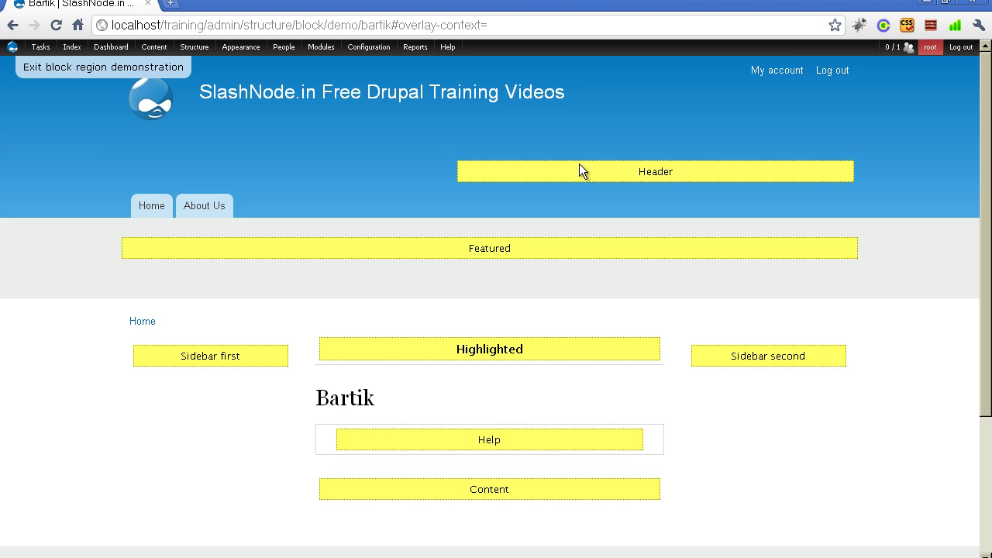
{"action": "triple_click", "coordinate": [639, 171]}
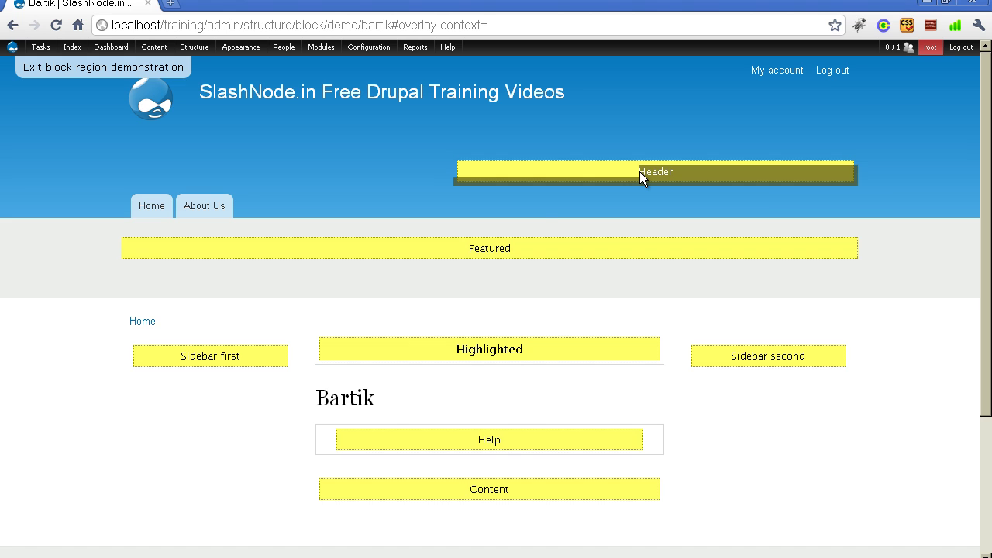
{"action": "left_click_drag", "start_coordinate": [469, 247], "coordinate": [489, 273]}
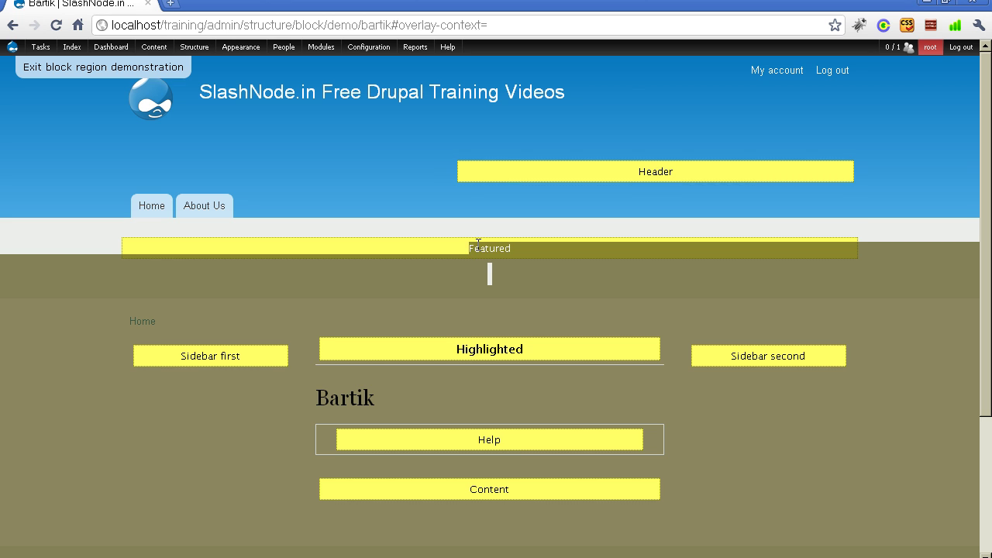
{"action": "left_click", "coordinate": [478, 243]}
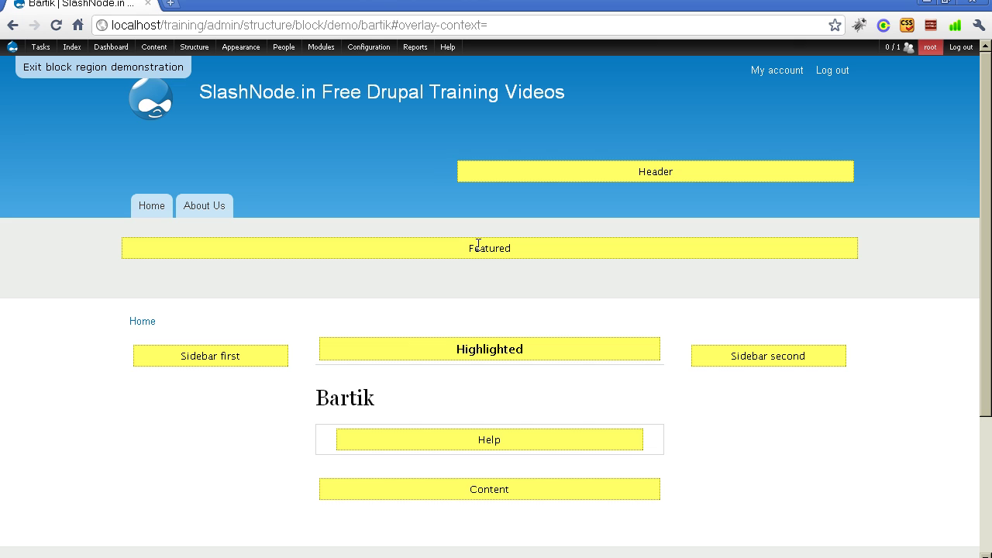
- Point out the Sidebar first, Sidebar second, Highlighted and Help regions on the demonstration page
{"action": "scroll", "coordinate": [478, 245], "scroll_direction": "down", "scroll_amount": 2}
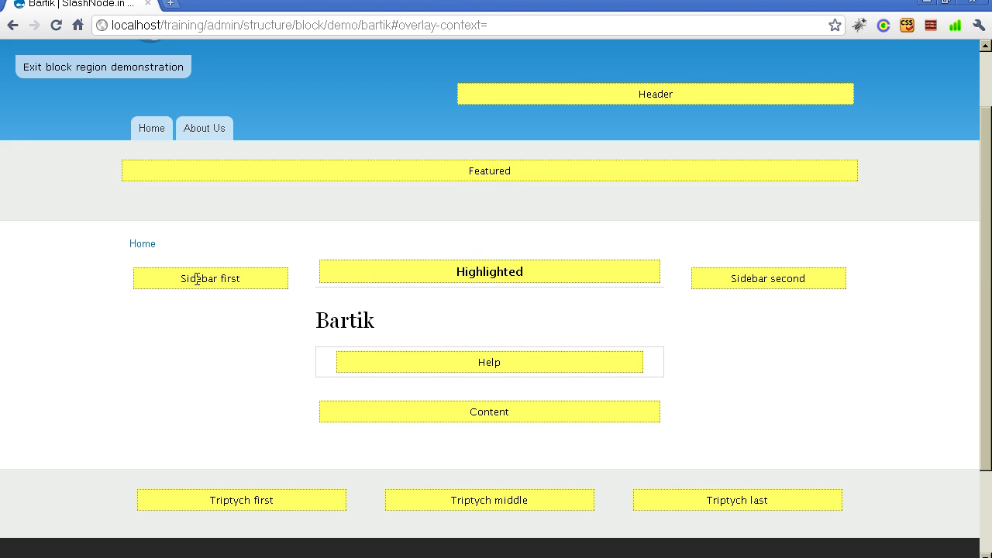
{"action": "left_click_drag", "start_coordinate": [184, 279], "coordinate": [284, 262]}
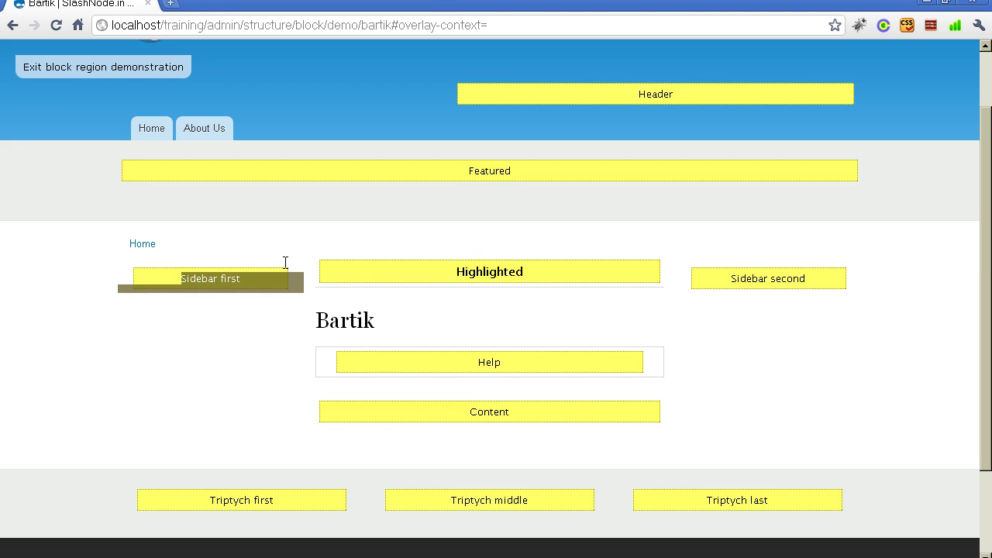
{"action": "double_click", "coordinate": [753, 279]}
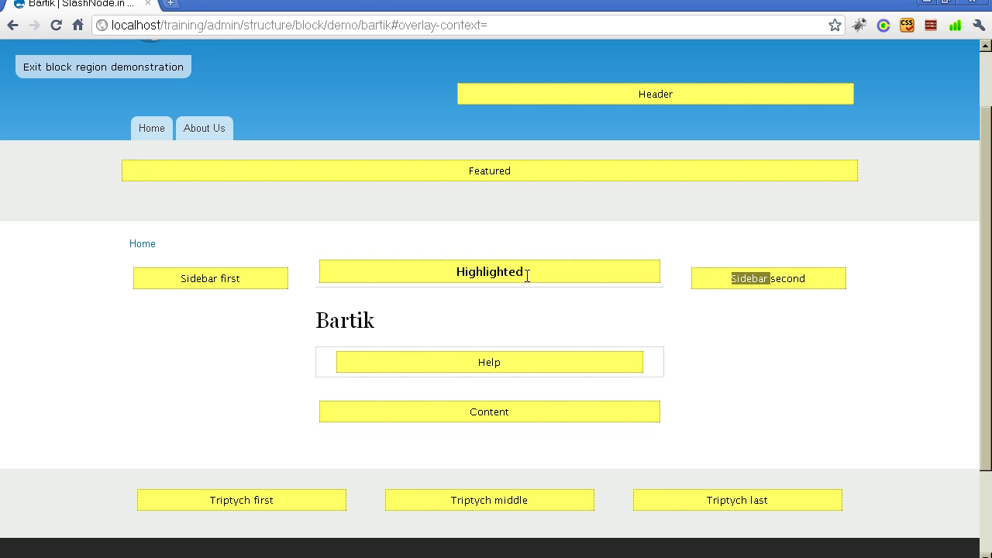
{"action": "double_click", "coordinate": [497, 273]}
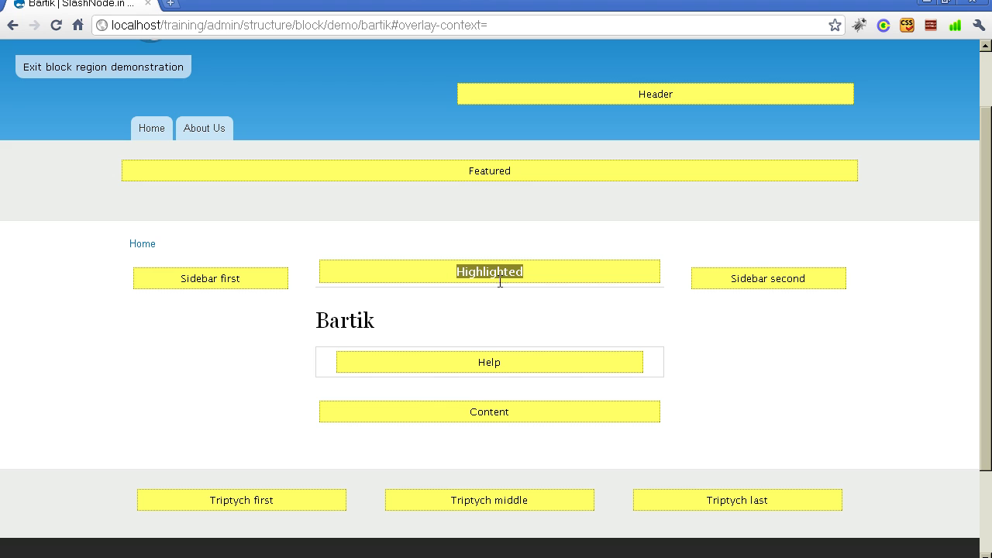
{"action": "double_click", "coordinate": [498, 362]}
{"action": "left_click", "coordinate": [497, 360]}
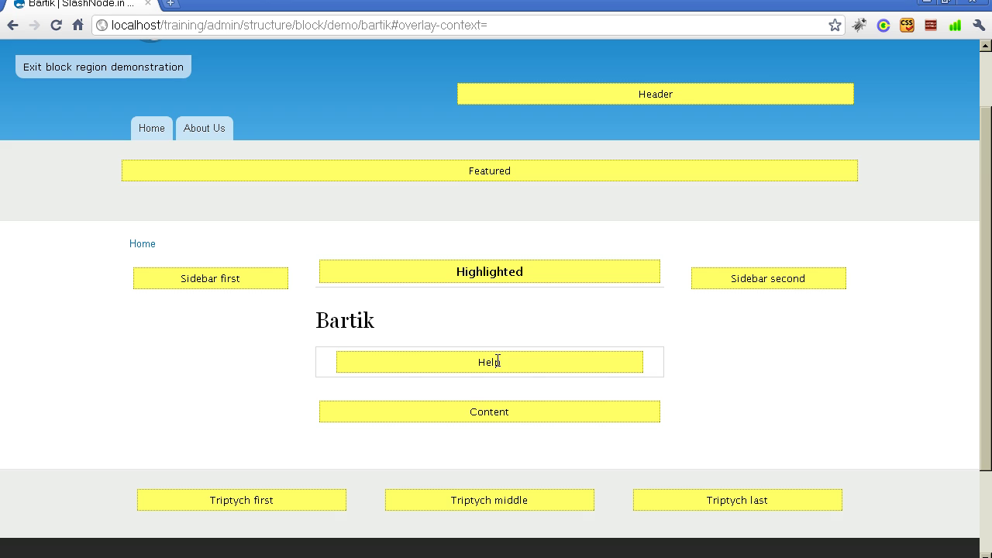
{"action": "scroll", "coordinate": [498, 366], "scroll_direction": "down", "scroll_amount": 1}
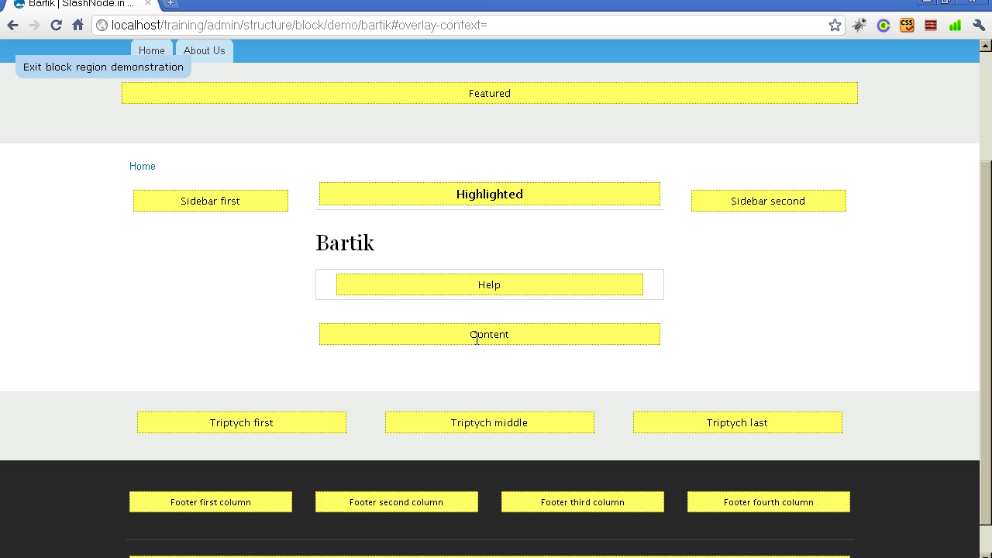
{"action": "double_click", "coordinate": [477, 339]}
{"action": "scroll", "coordinate": [486, 368], "scroll_direction": "down", "scroll_amount": 1}
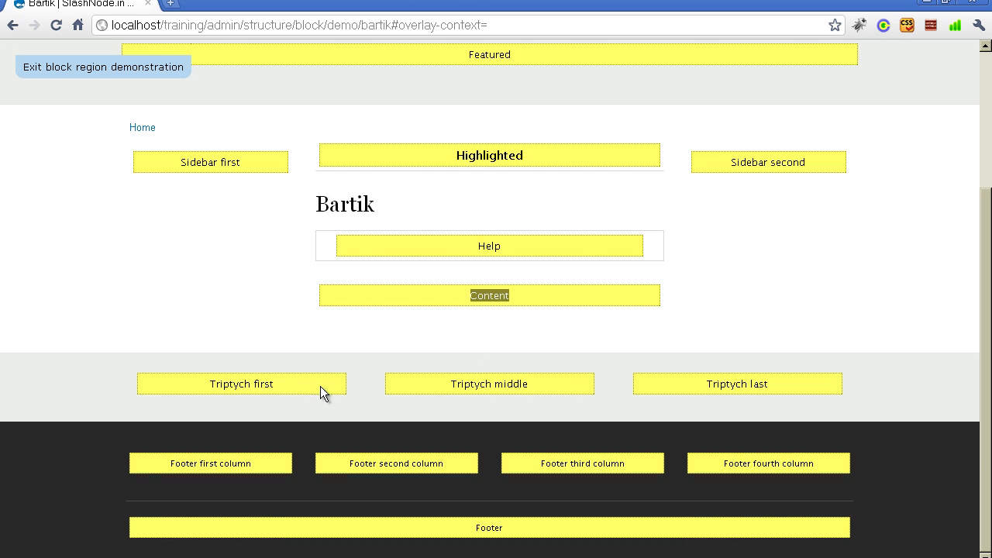
{"action": "left_click_drag", "start_coordinate": [266, 388], "coordinate": [449, 399]}
{"action": "double_click", "coordinate": [458, 385]}
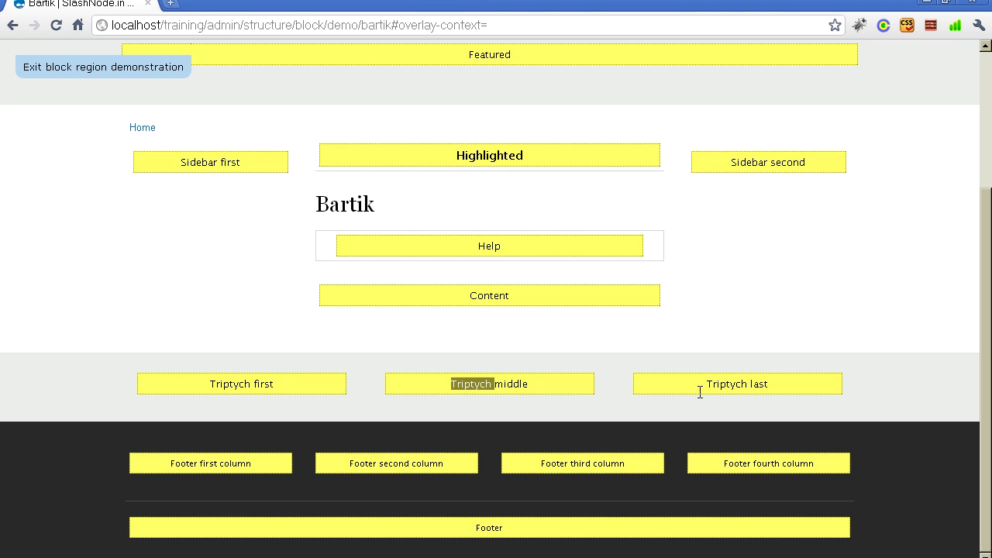
{"action": "double_click", "coordinate": [712, 385]}
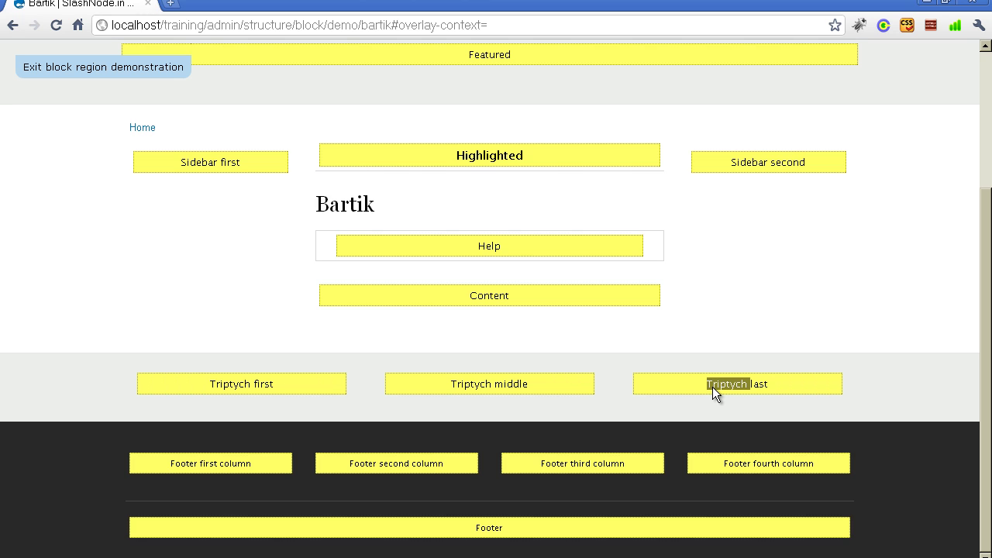
{"action": "triple_click", "coordinate": [449, 384]}
{"action": "triple_click", "coordinate": [256, 384]}
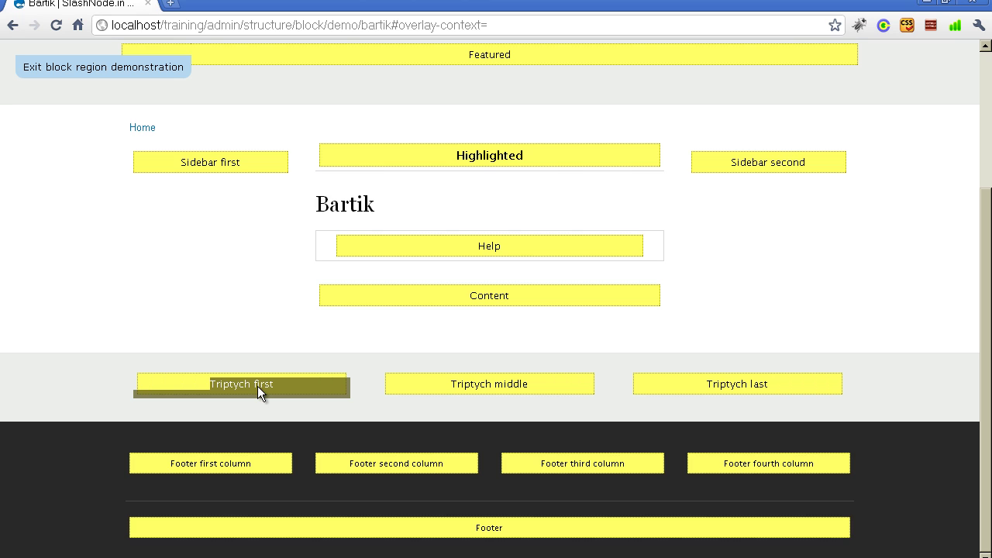
{"action": "left_click", "coordinate": [262, 385]}
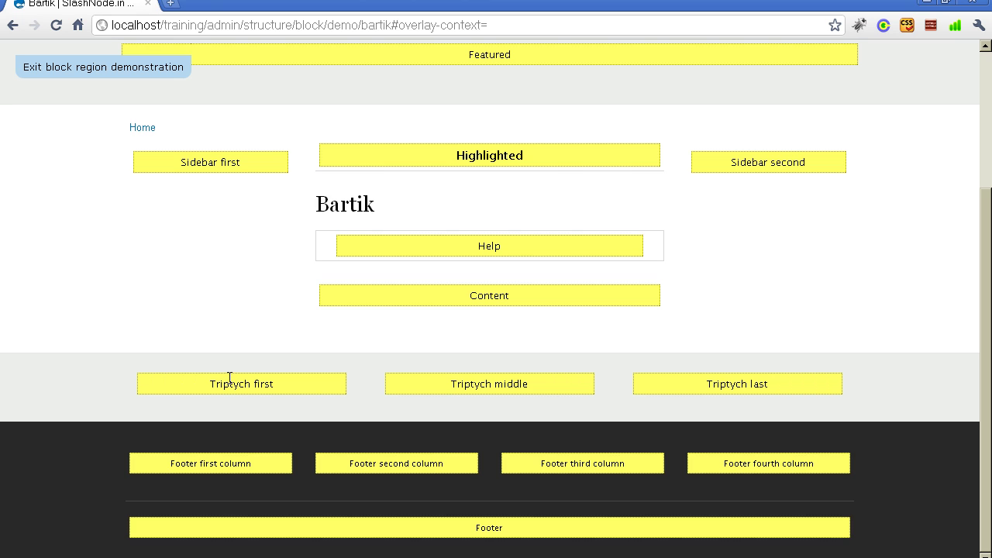
{"action": "triple_click", "coordinate": [266, 443]}
{"action": "scroll", "coordinate": [737, 451], "scroll_direction": "up", "scroll_amount": 3}
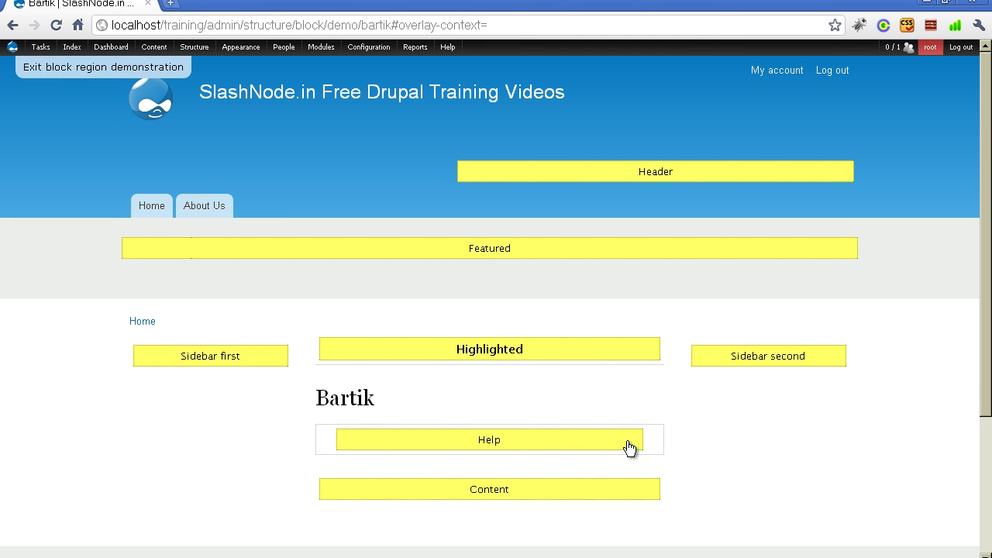
- Exit the region demonstration and drag View: views_recent_content to the top of Sidebar first
{"action": "left_click", "coordinate": [47, 70]}
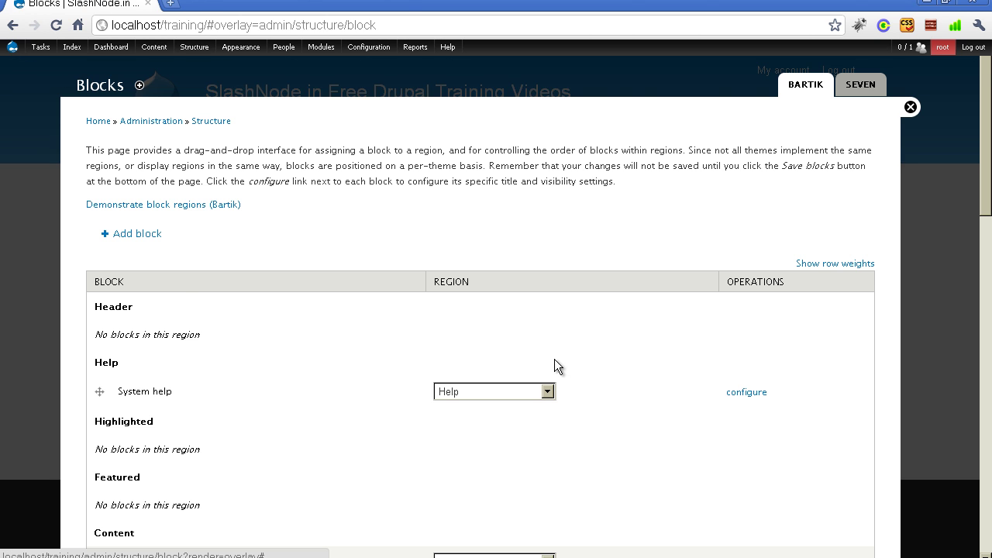
{"action": "scroll", "coordinate": [408, 310], "scroll_direction": "down", "scroll_amount": 5}
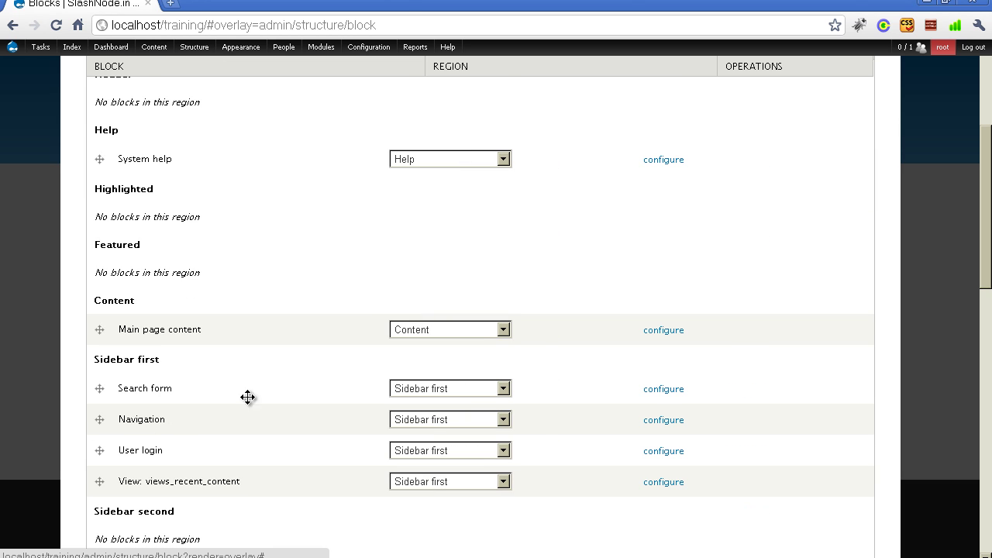
{"action": "scroll", "coordinate": [265, 381], "scroll_direction": "down", "scroll_amount": 2}
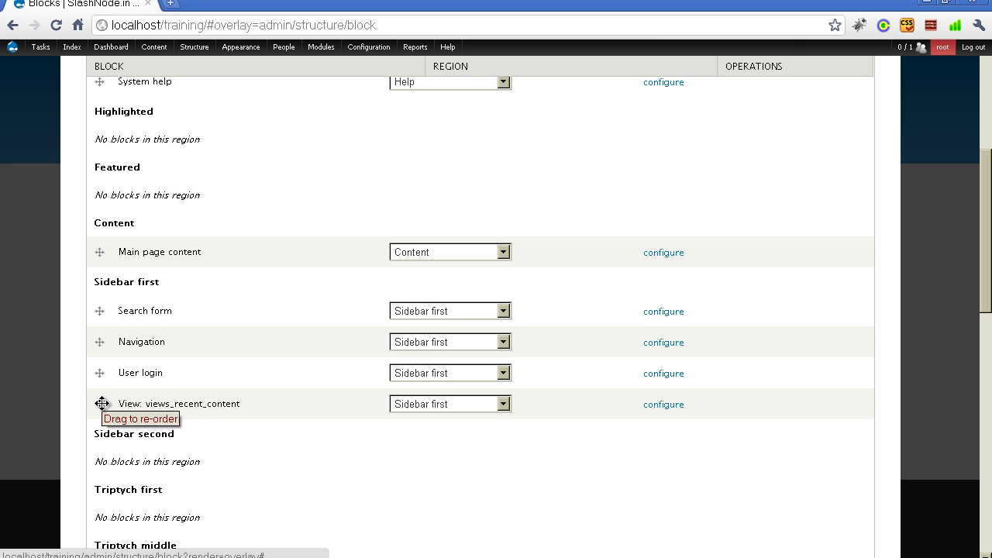
{"action": "left_click_drag", "start_coordinate": [104, 404], "coordinate": [105, 310]}
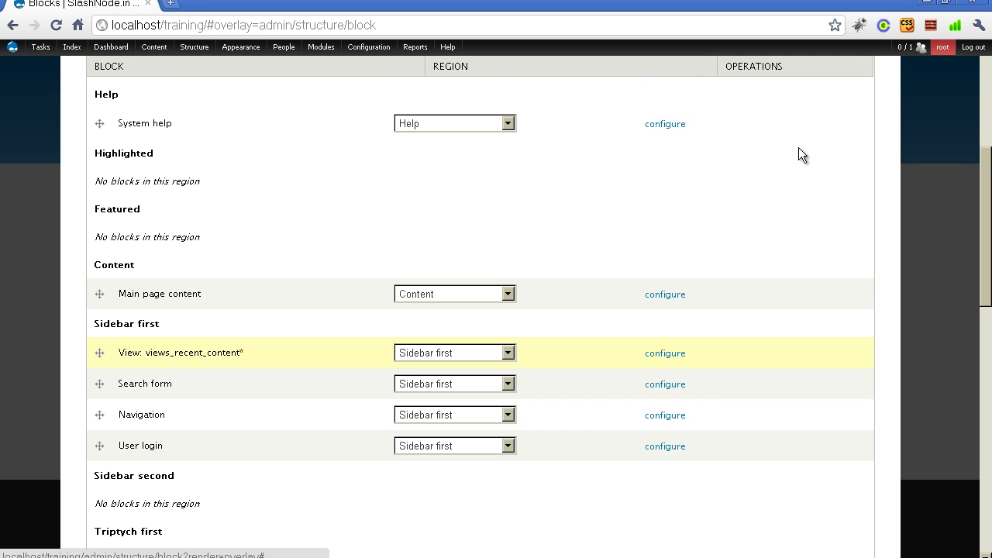
- Save the blocks and close the administration overlay to view the home page
{"action": "scroll", "coordinate": [802, 251], "scroll_direction": "down", "scroll_amount": 6}
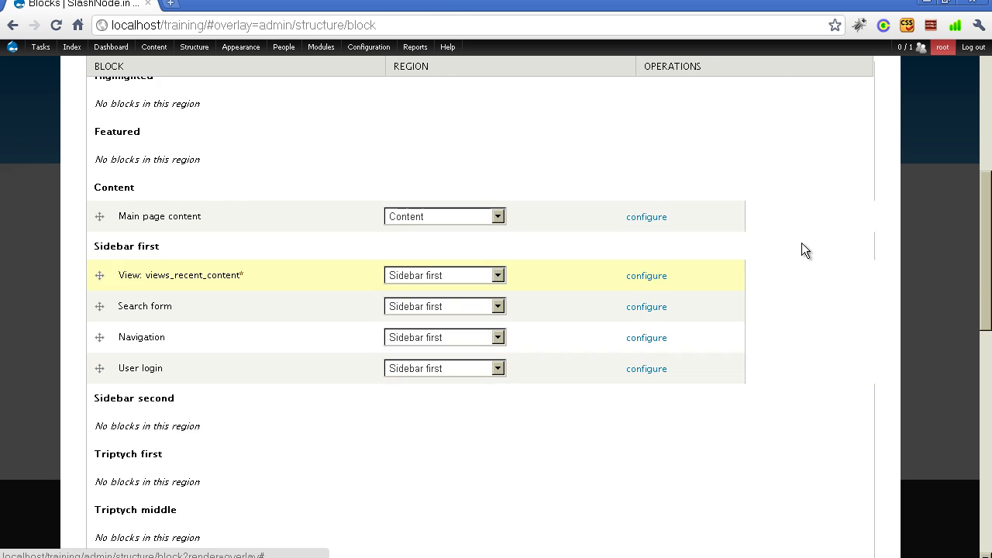
{"action": "scroll", "coordinate": [290, 417], "scroll_direction": "down", "scroll_amount": 2}
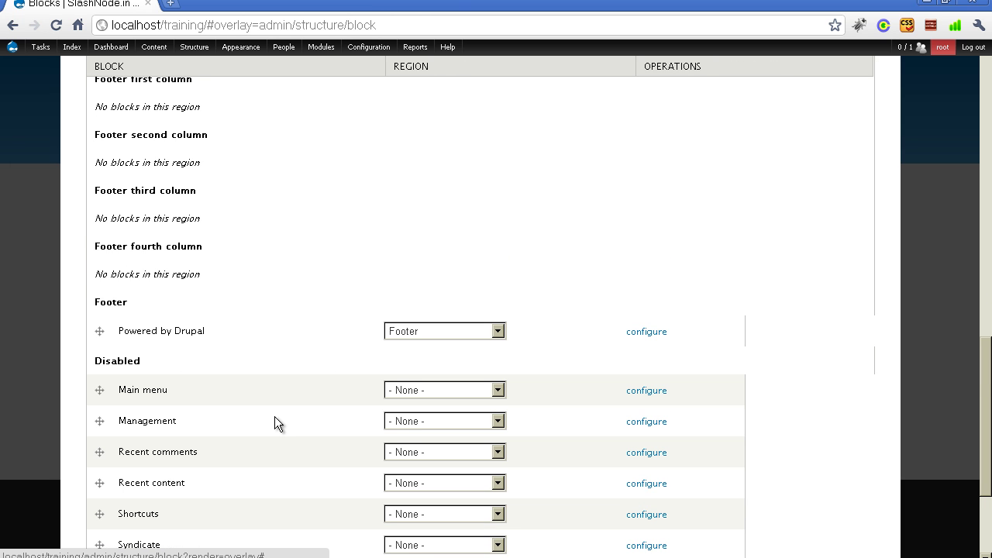
{"action": "scroll", "coordinate": [256, 426], "scroll_direction": "down", "scroll_amount": 4}
{"action": "left_click", "coordinate": [124, 491]}
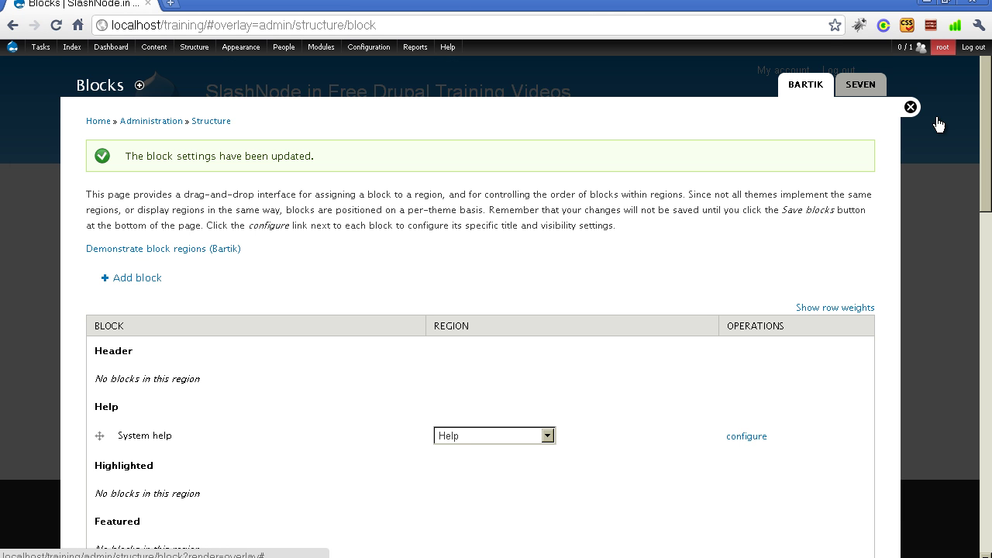
{"action": "left_click", "coordinate": [911, 108]}
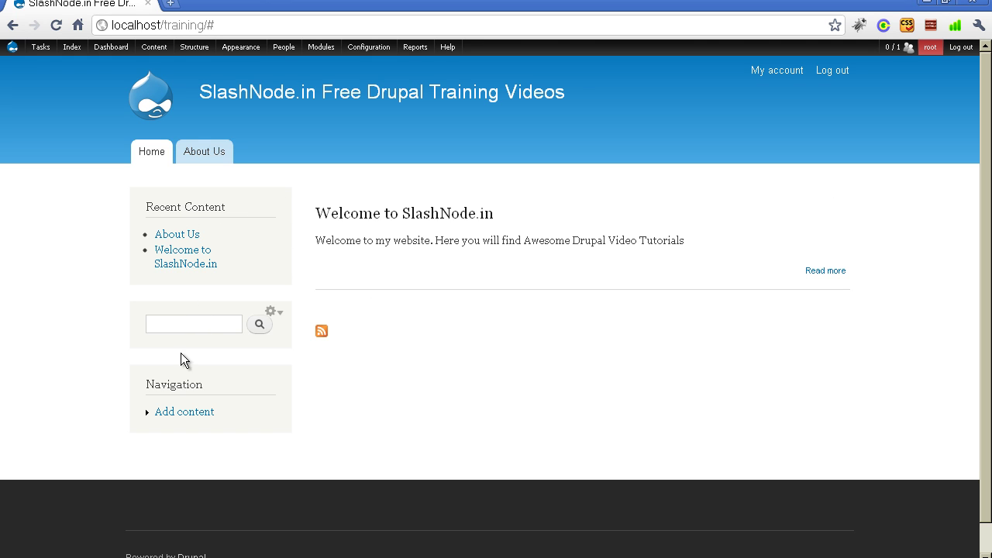
{"action": "mouse_move", "coordinate": [194, 47]}
{"action": "mouse_move", "coordinate": [192, 69]}
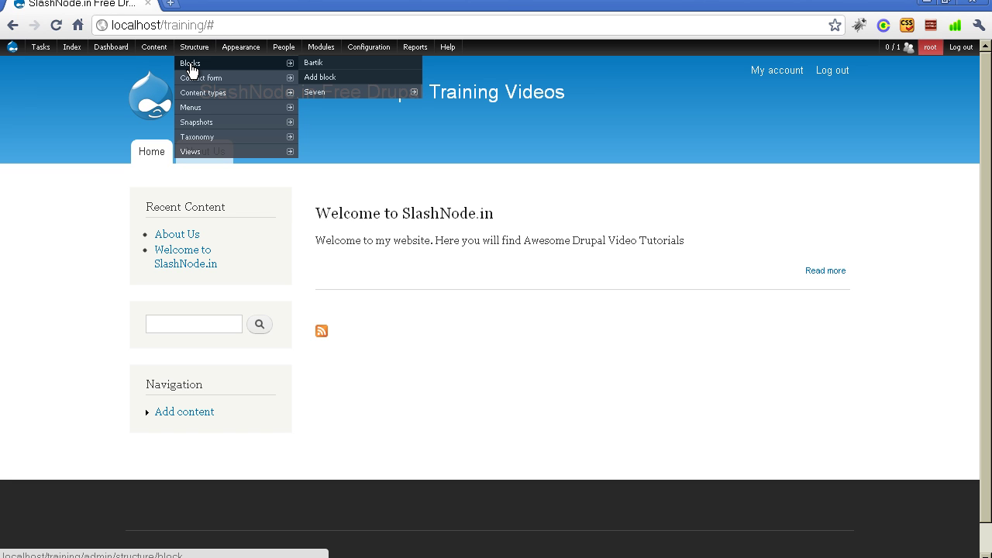
{"action": "left_click", "coordinate": [192, 69]}
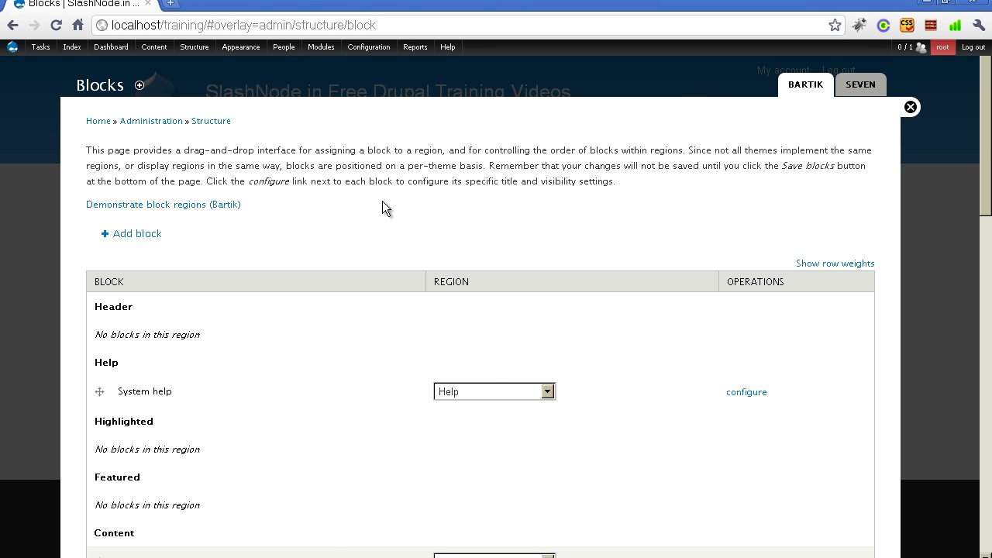
- Drag View: views_recent_content from Sidebar first down into the Sidebar second region
{"action": "scroll", "coordinate": [382, 201], "scroll_direction": "down", "scroll_amount": 4}
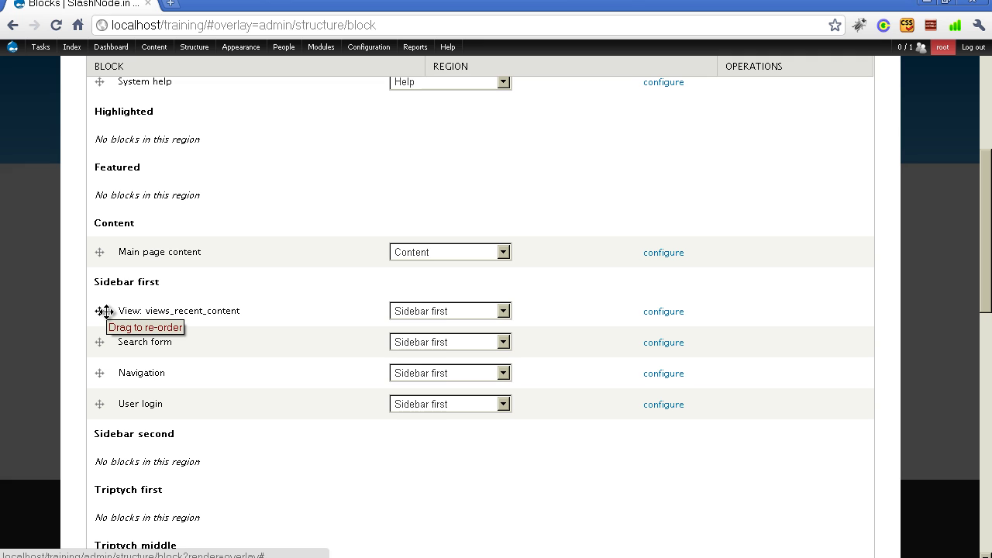
{"action": "left_click_drag", "start_coordinate": [104, 311], "coordinate": [95, 432]}
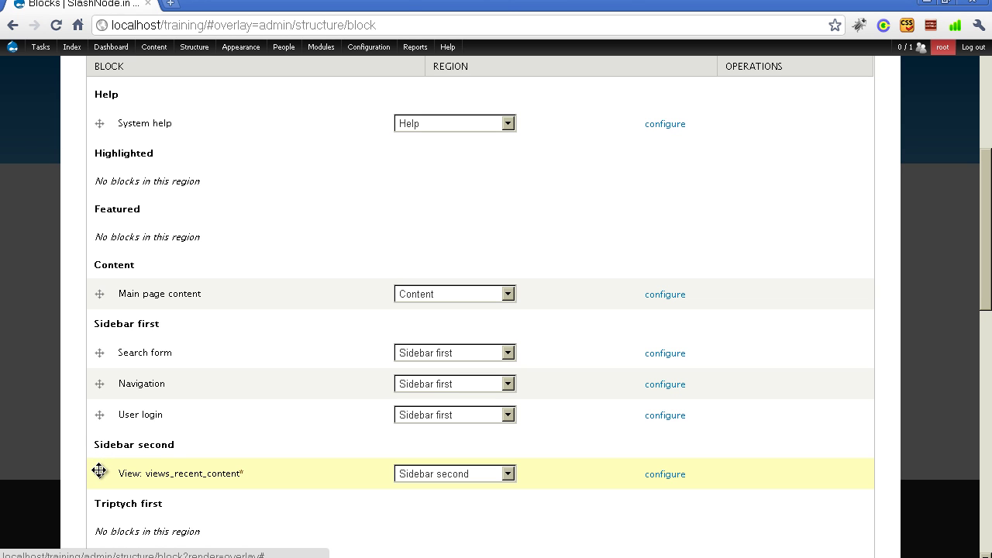
{"action": "left_click_drag", "start_coordinate": [98, 470], "coordinate": [120, 473]}
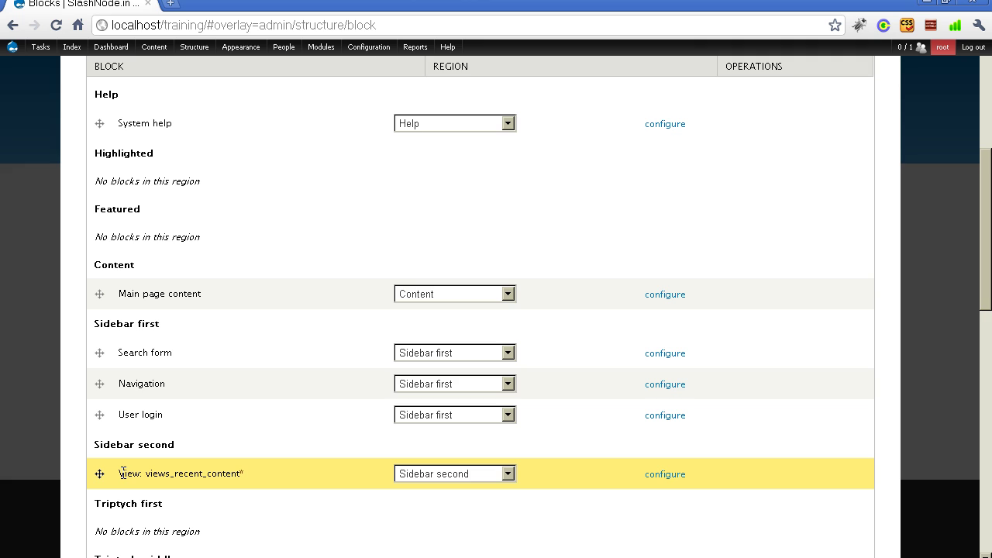
{"action": "left_click_drag", "start_coordinate": [123, 473], "coordinate": [123, 472]}
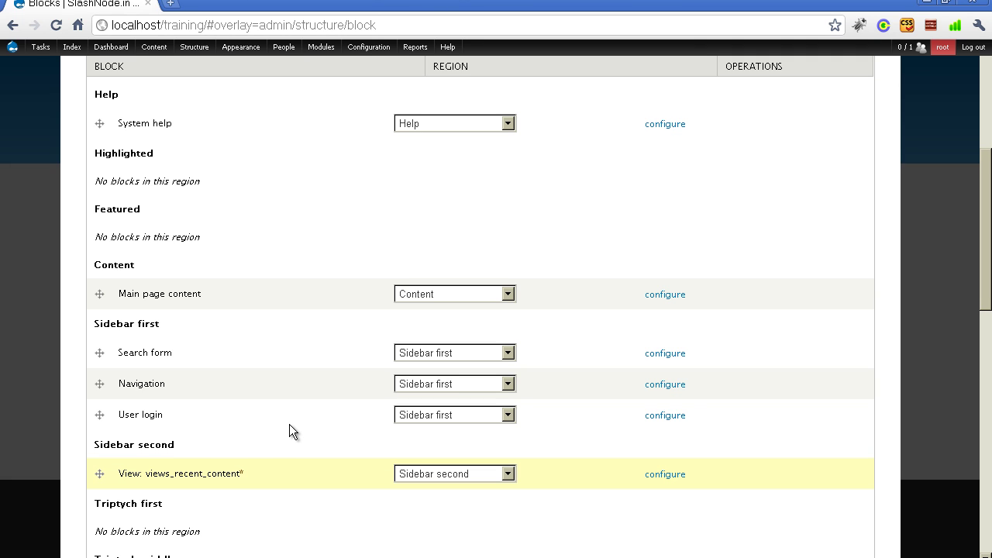
{"action": "scroll", "coordinate": [289, 432], "scroll_direction": "down", "scroll_amount": 3}
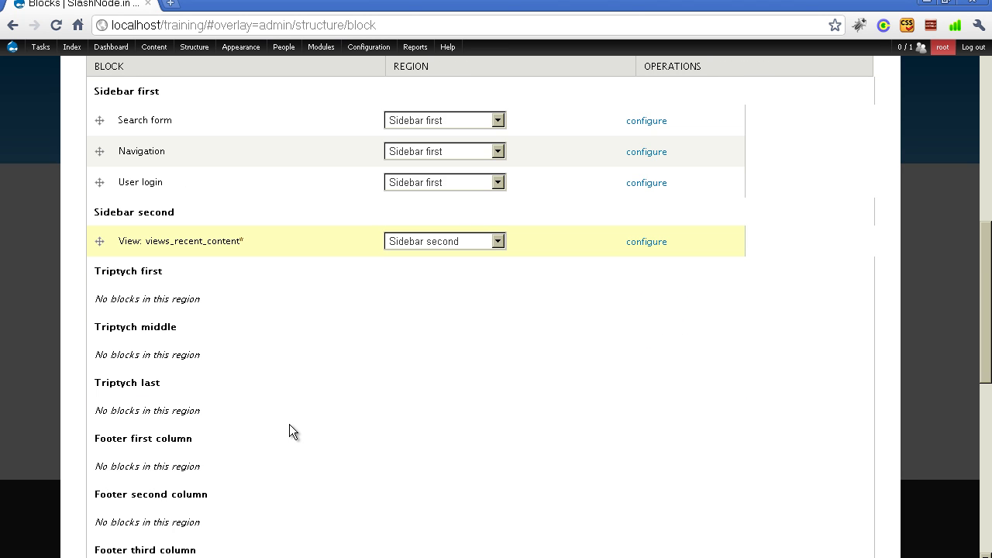
{"action": "scroll", "coordinate": [289, 431], "scroll_direction": "down", "scroll_amount": 4}
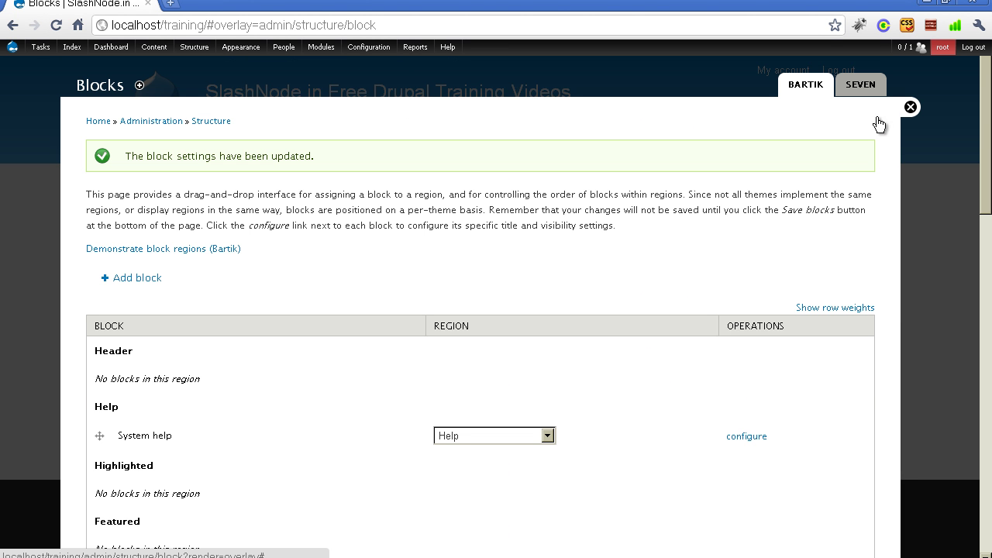
{"action": "left_click", "coordinate": [909, 108]}
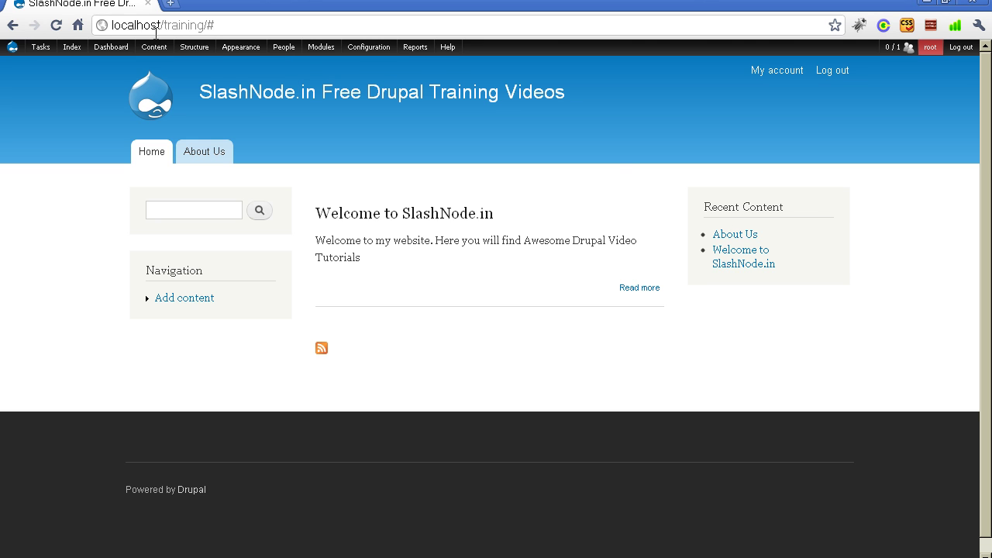
{"action": "mouse_move", "coordinate": [186, 51]}
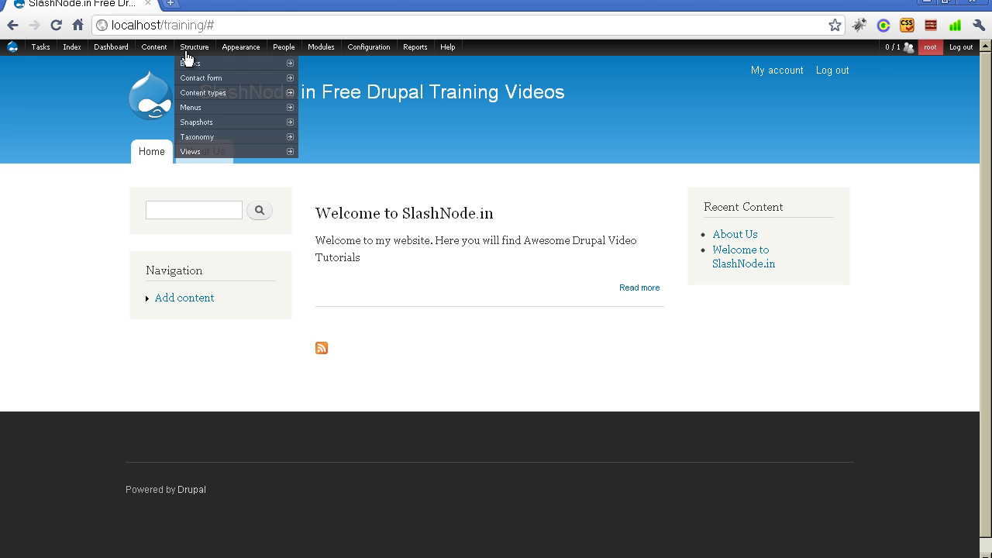
{"action": "mouse_move", "coordinate": [192, 68]}
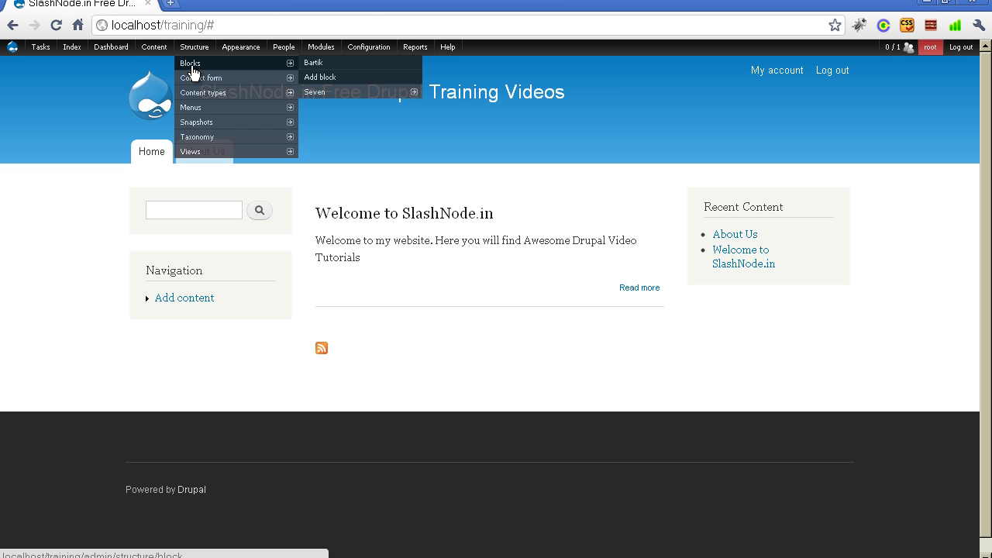
{"action": "left_click", "coordinate": [193, 68]}
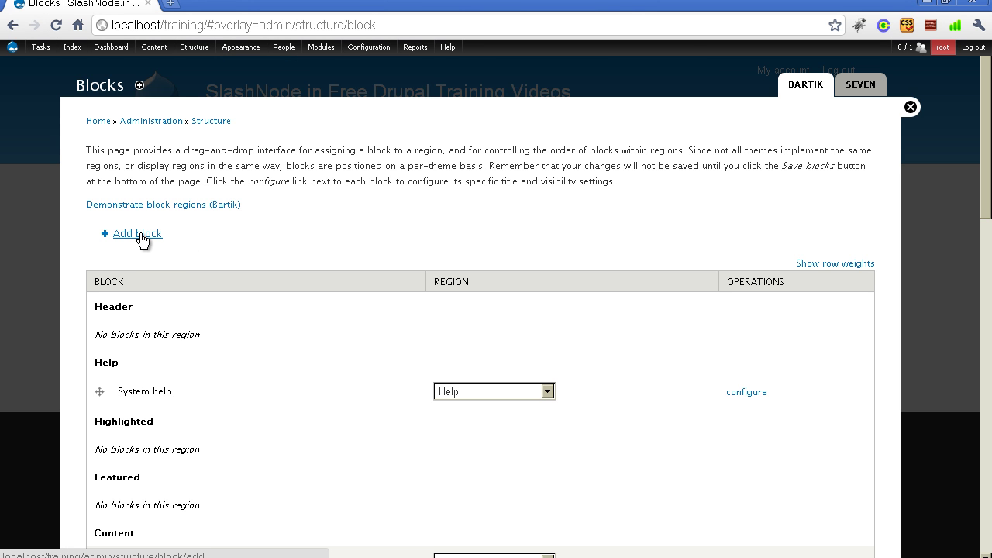
- Start a new custom block with 'Address' as both its block title and block description
{"action": "left_click", "coordinate": [134, 239]}
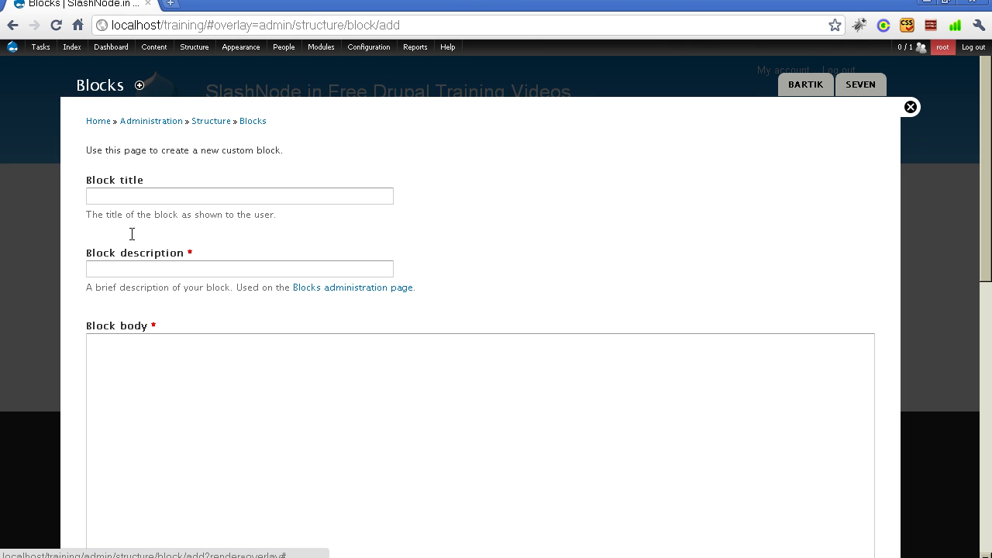
{"action": "left_click", "coordinate": [137, 199]}
{"action": "type", "text": "Address"}
{"action": "key", "text": "Tab"}
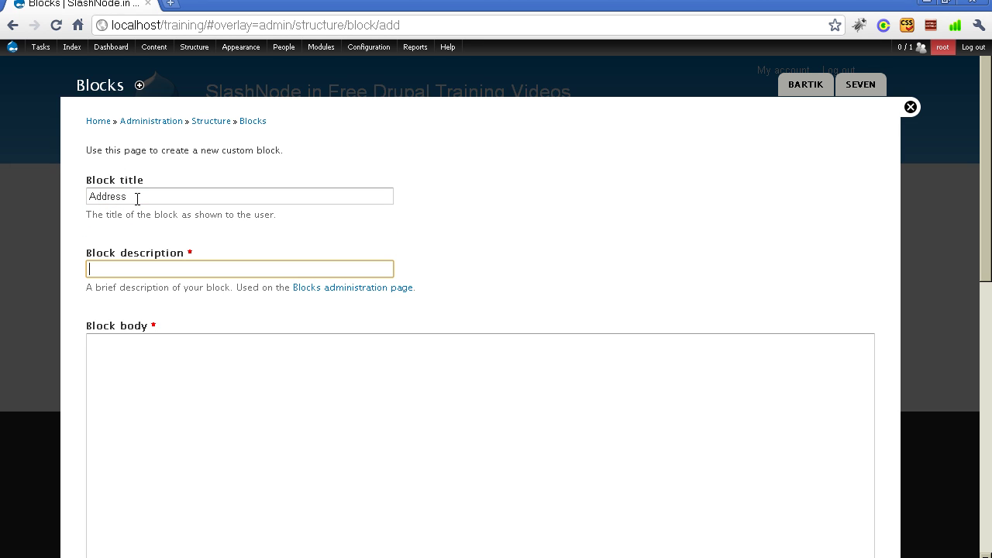
{"action": "type", "text": "Address"}
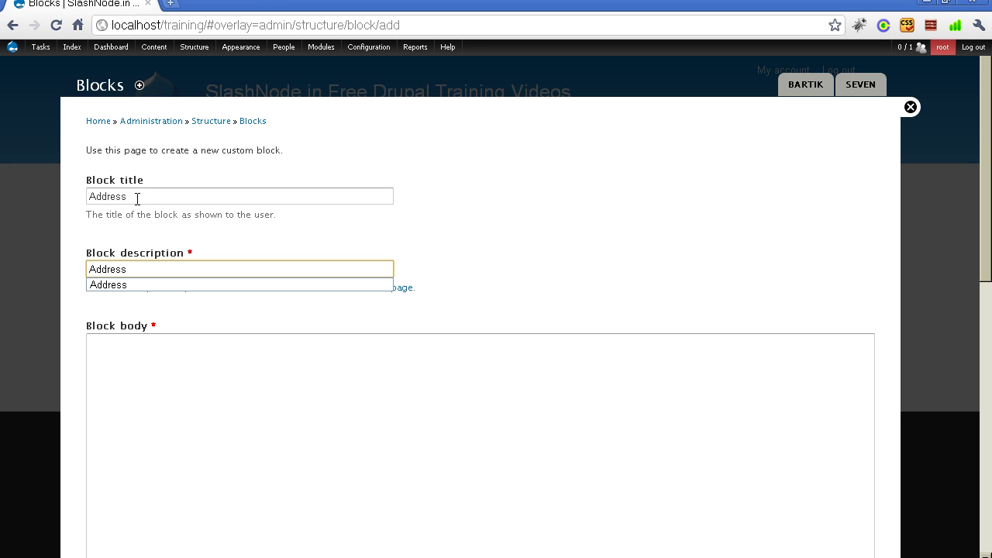
- Type the street address, a corrected 'Phone:' line, the contact e-mail and website into the block body
{"action": "left_click", "coordinate": [240, 376]}
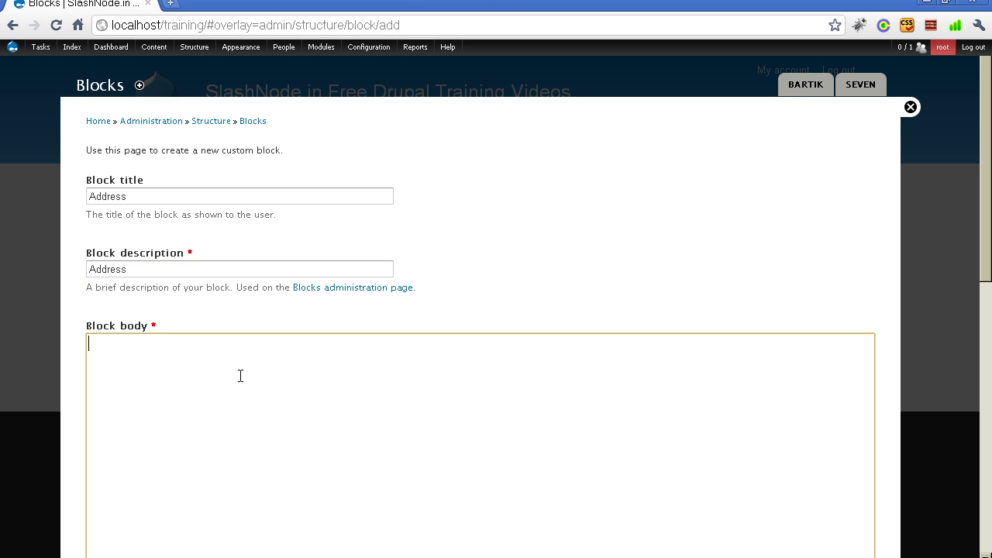
{"action": "scroll", "coordinate": [241, 376], "scroll_direction": "down", "scroll_amount": 2}
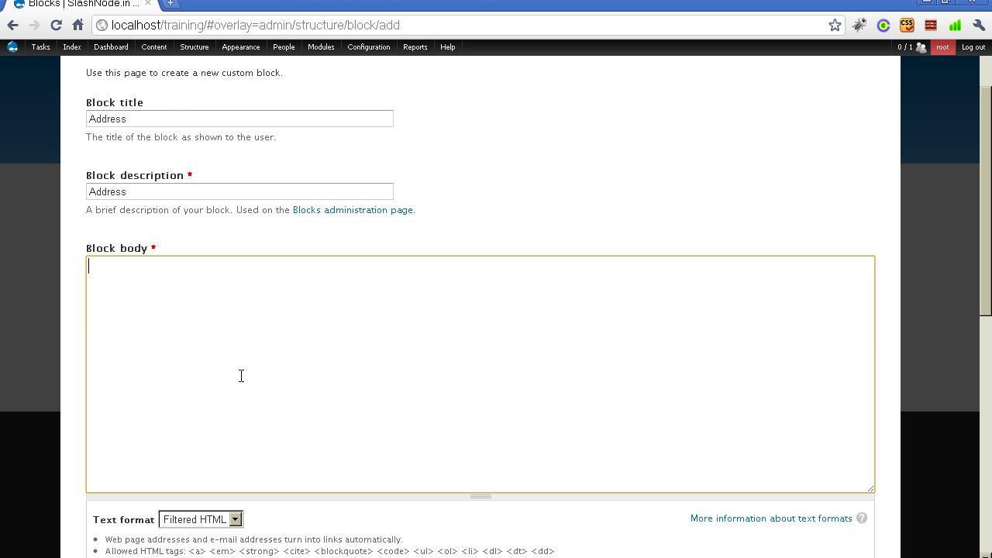
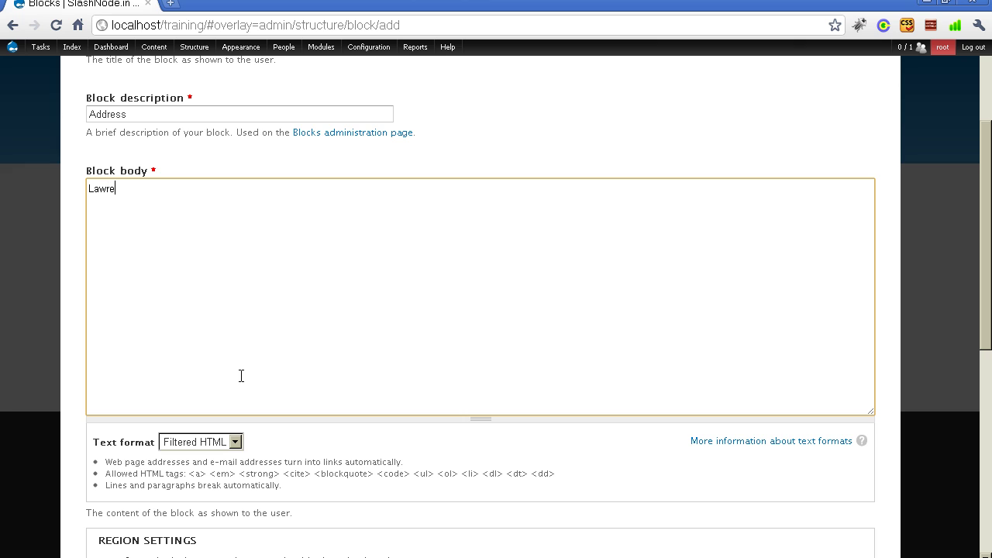
{"action": "key", "text": "BackSpace"}
{"action": "key", "text": "BackSpace"}
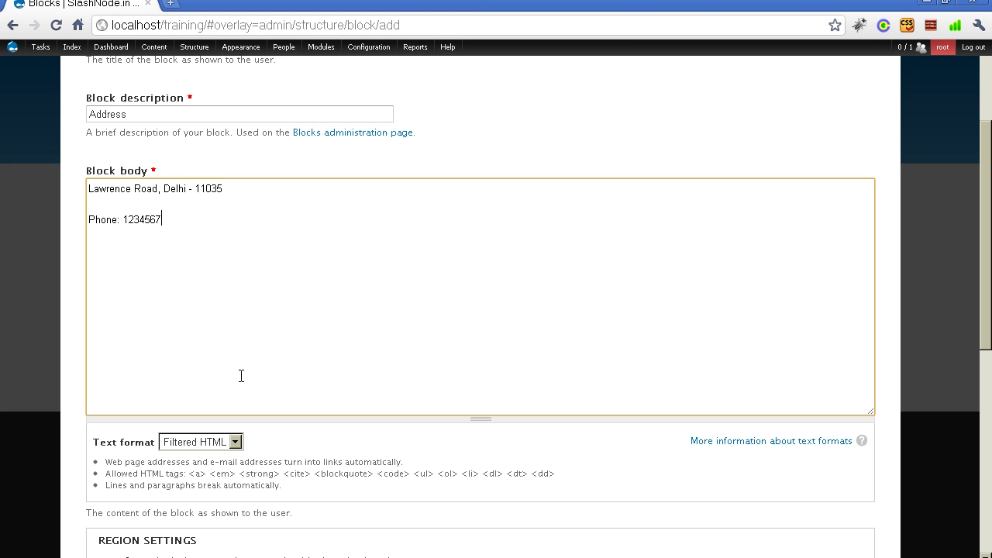
{"action": "key", "text": "Return"}
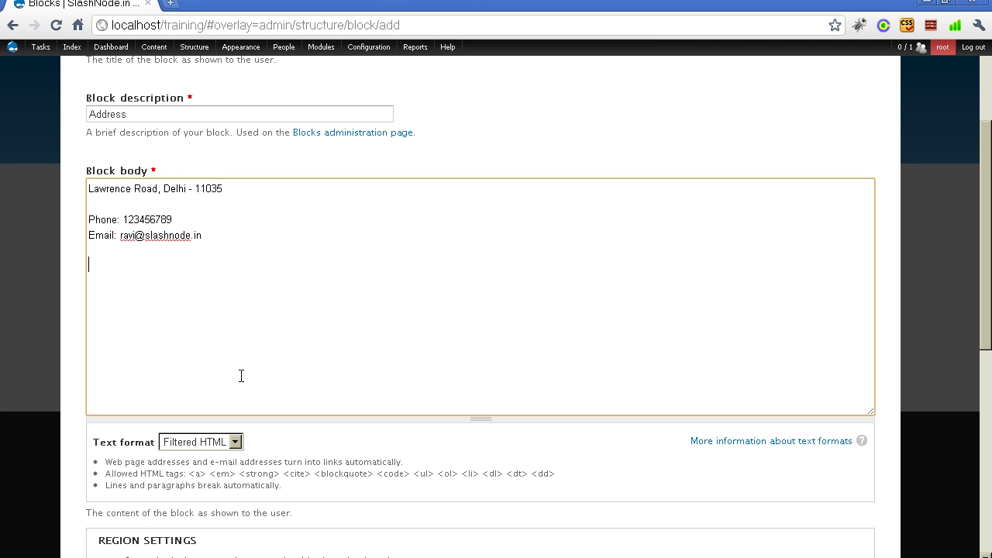
{"action": "scroll", "coordinate": [294, 281], "scroll_direction": "down", "scroll_amount": 2}
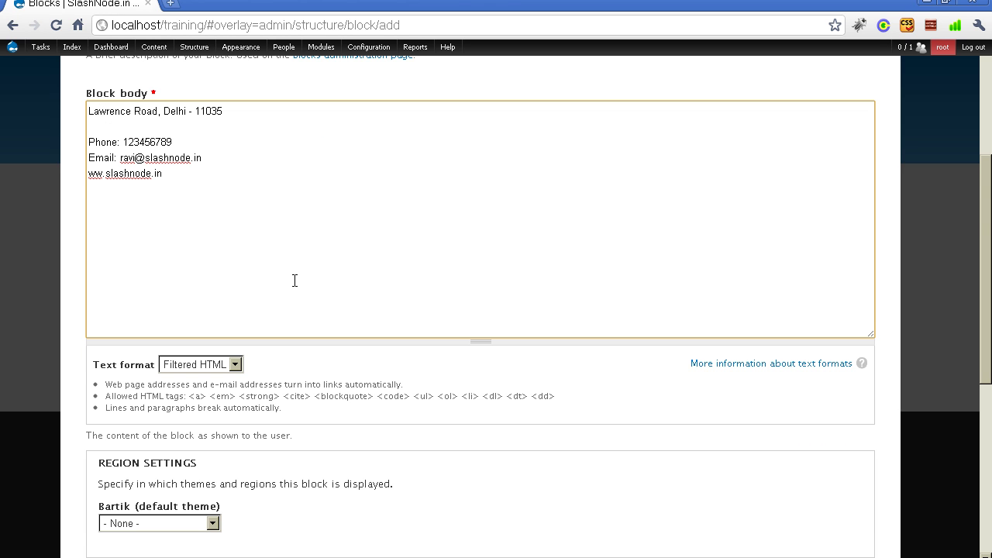
{"action": "scroll", "coordinate": [294, 281], "scroll_direction": "down", "scroll_amount": 10}
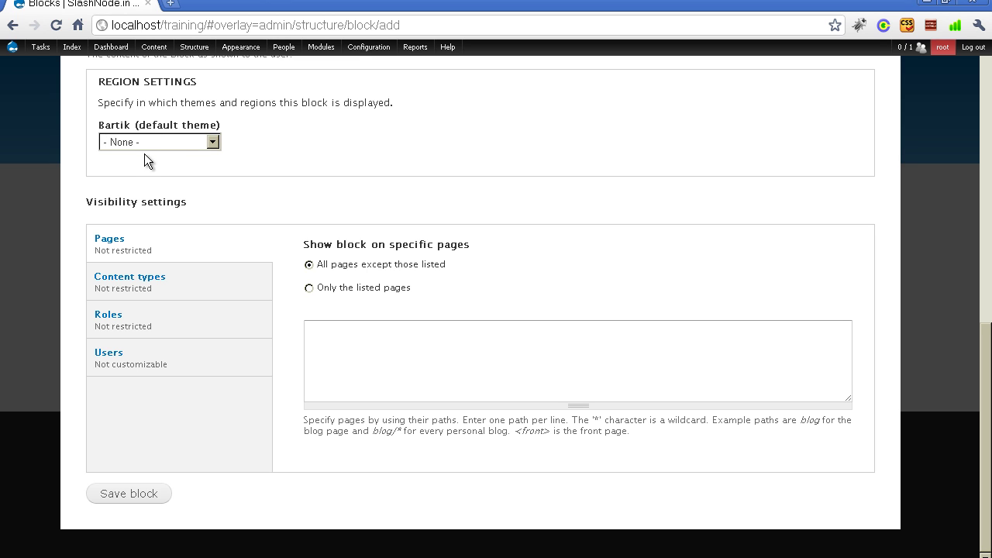
- Assign the Address block to Bartik's Sidebar second region, save it, and close the overlay
{"action": "left_click", "coordinate": [132, 145]}
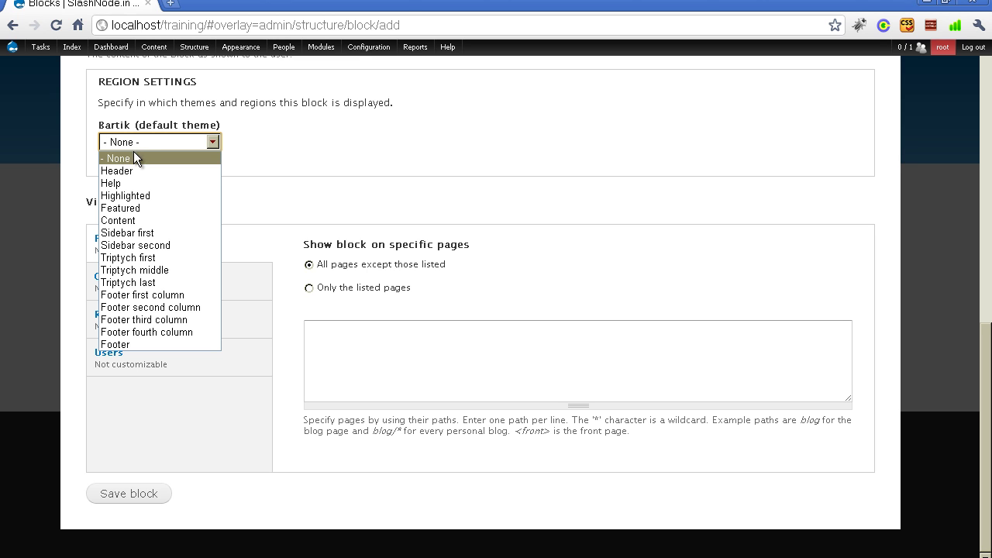
{"action": "left_click", "coordinate": [131, 246]}
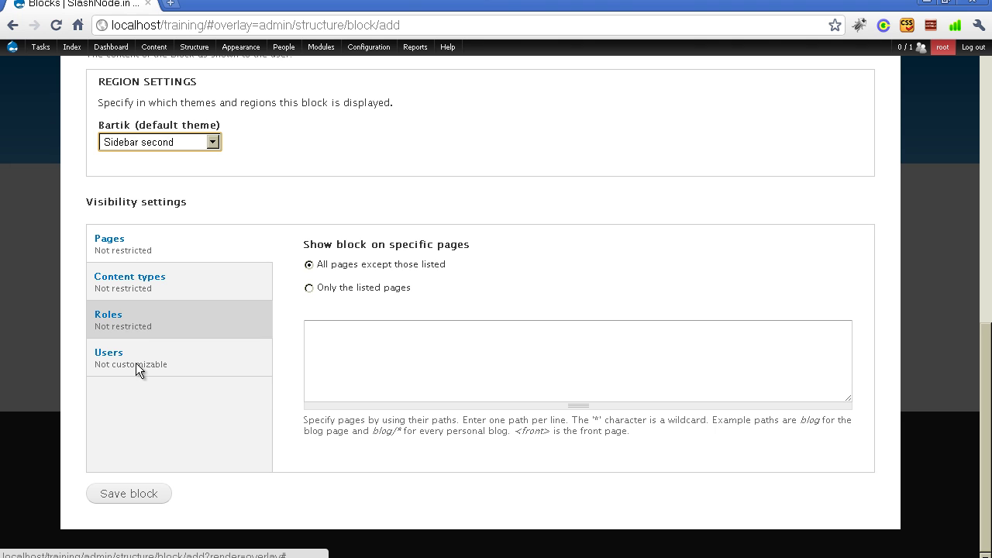
{"action": "left_click", "coordinate": [129, 496]}
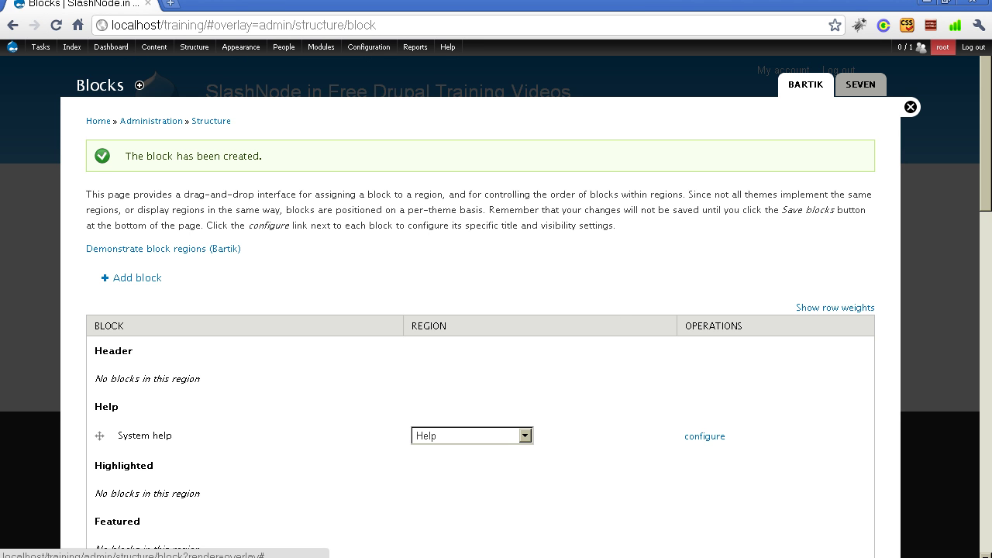
{"action": "left_click", "coordinate": [910, 107]}
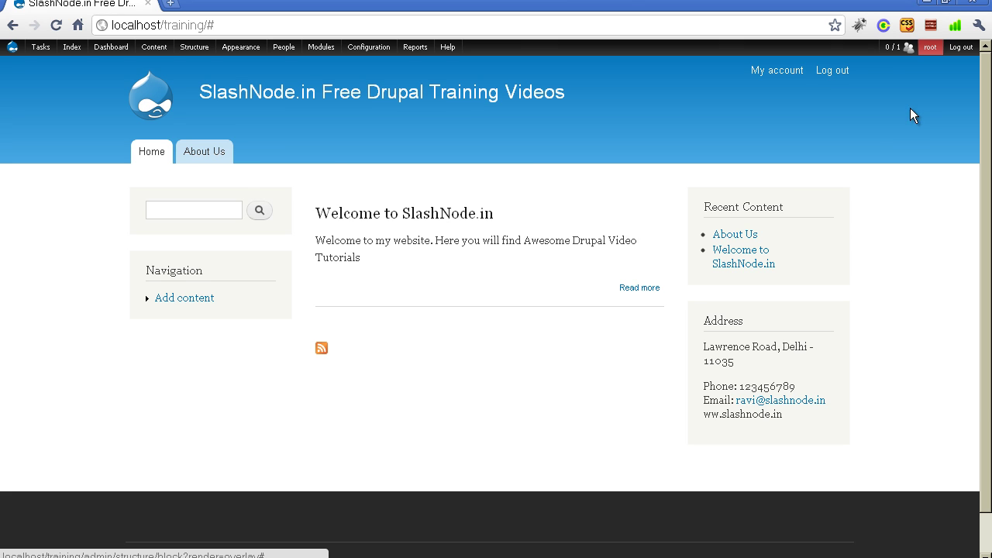
- Navigate to About Us and open the Address block's gear menu showing Configure block
{"action": "mouse_move", "coordinate": [737, 334]}
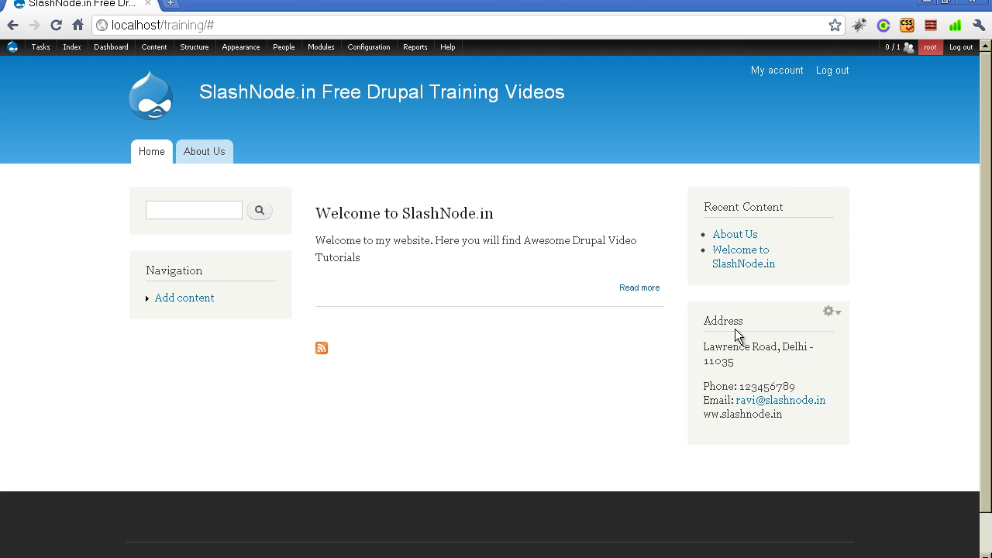
{"action": "mouse_move", "coordinate": [454, 240]}
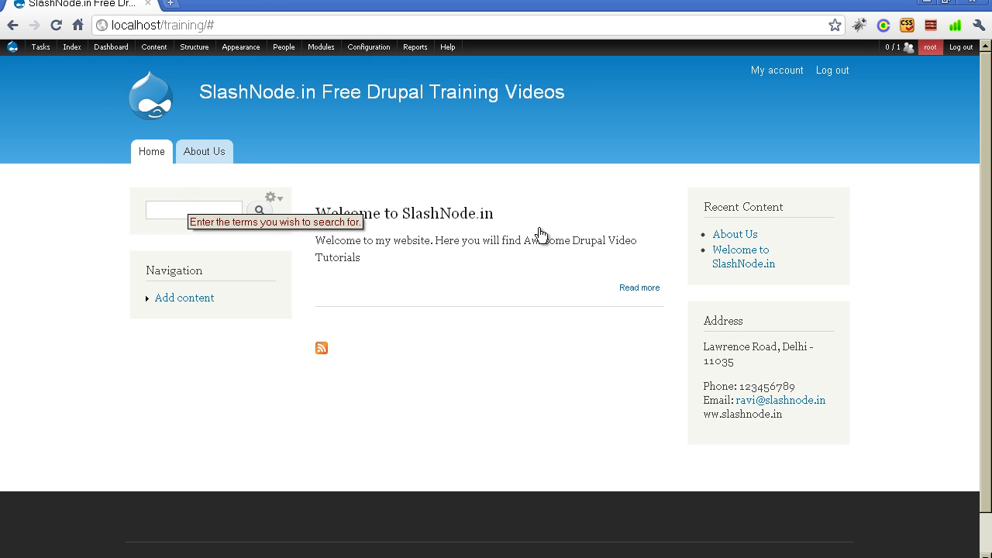
{"action": "left_click", "coordinate": [215, 160]}
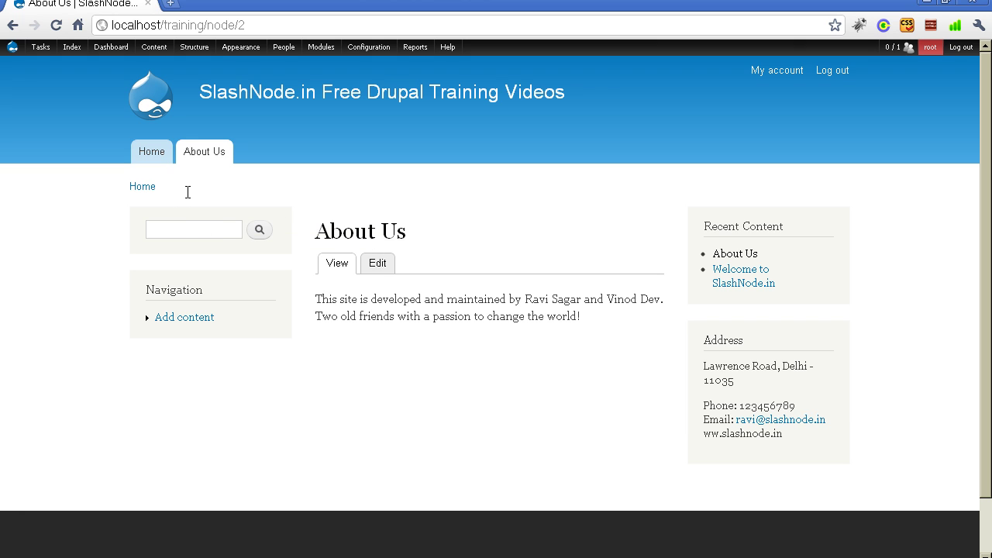
{"action": "mouse_move", "coordinate": [730, 394]}
{"action": "left_click", "coordinate": [831, 331]}
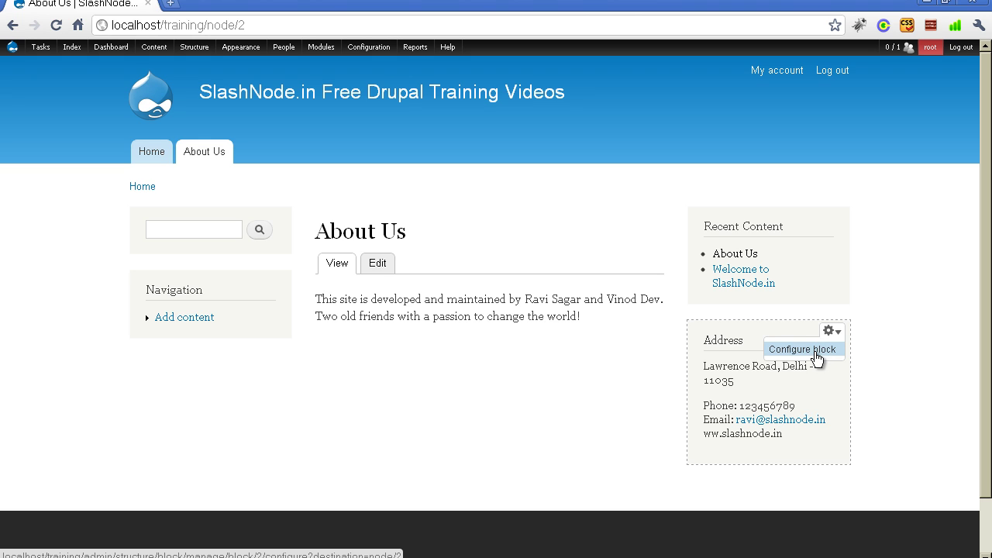
- Set the Address block's visibility to 'Only the listed pages' with node/2, and save the block
{"action": "left_click", "coordinate": [800, 355]}
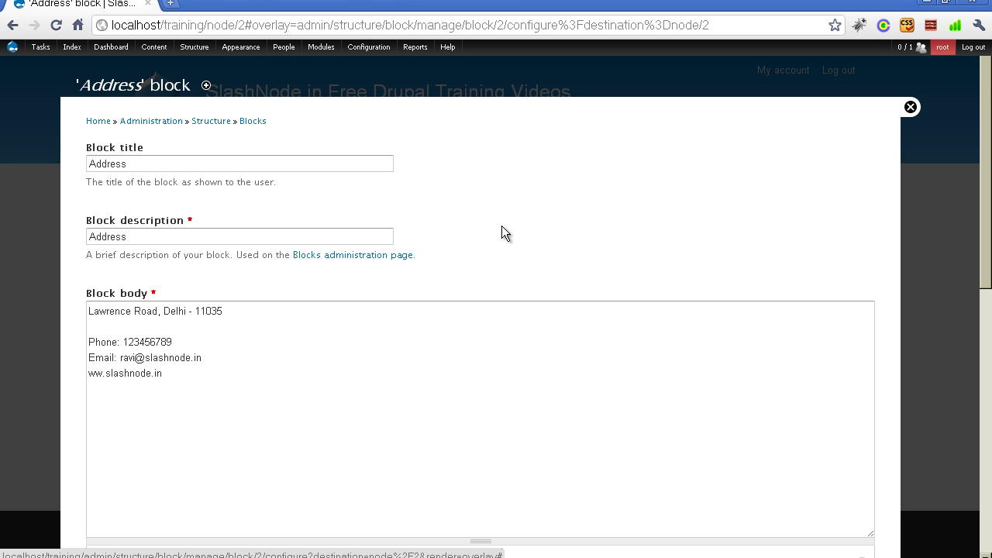
{"action": "scroll", "coordinate": [502, 227], "scroll_direction": "down", "scroll_amount": 3}
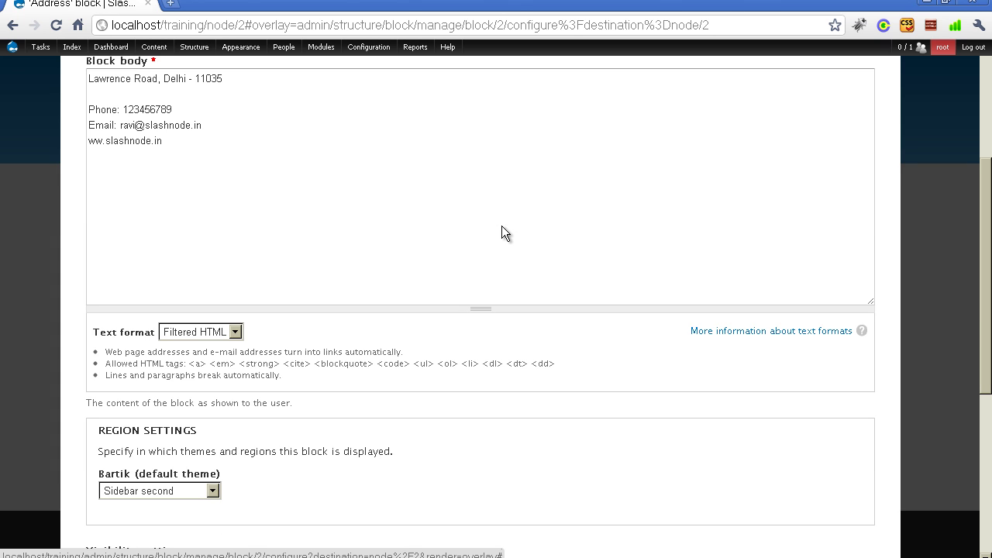
{"action": "scroll", "coordinate": [501, 227], "scroll_direction": "down", "scroll_amount": 1}
{"action": "scroll", "coordinate": [503, 231], "scroll_direction": "down", "scroll_amount": 3}
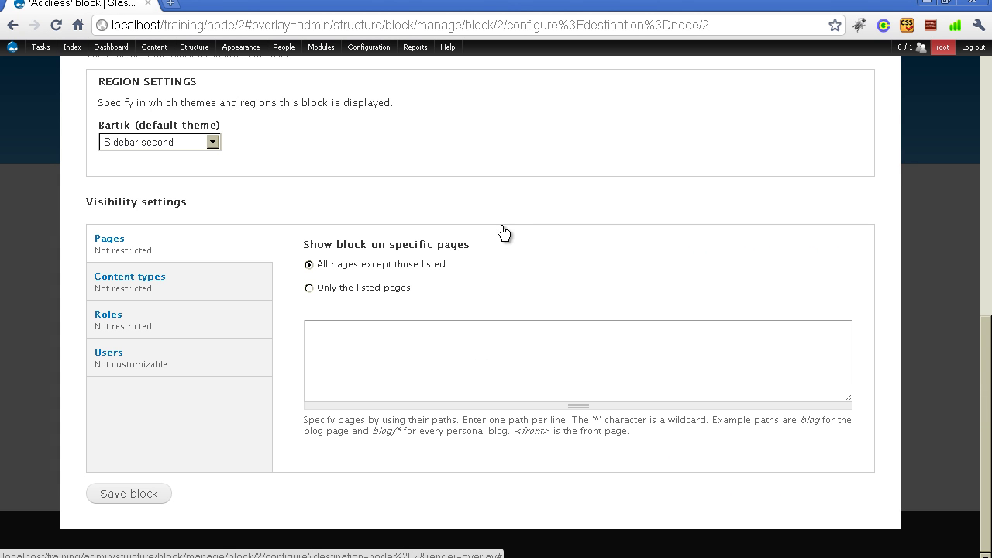
{"action": "left_click", "coordinate": [308, 287]}
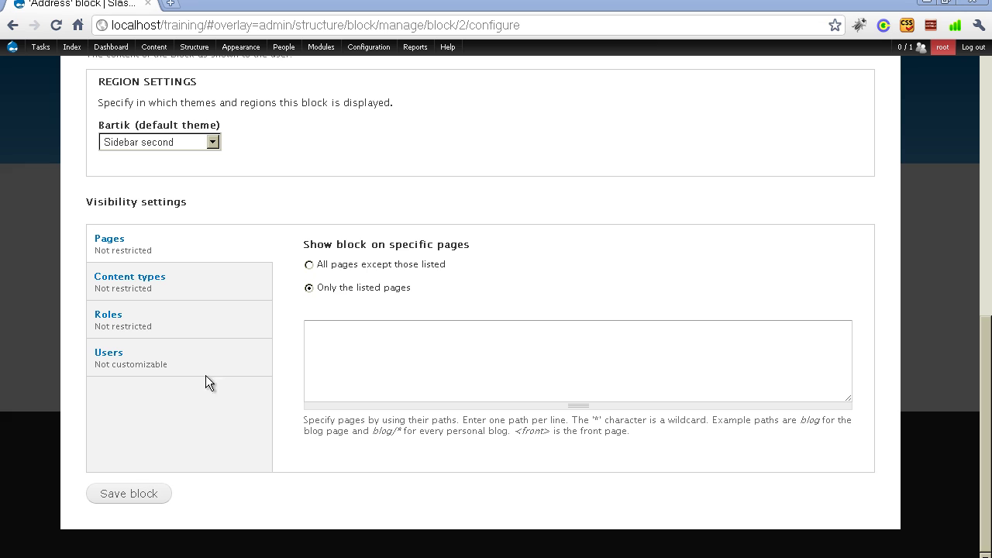
{"action": "left_click", "coordinate": [384, 331]}
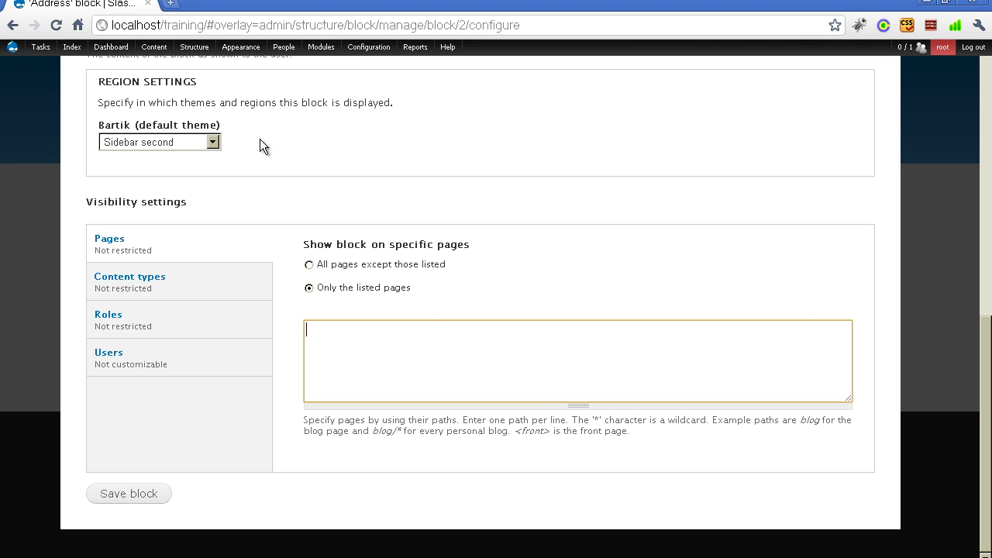
{"action": "type", "text": "node/2"}
{"action": "left_click", "coordinate": [562, 204]}
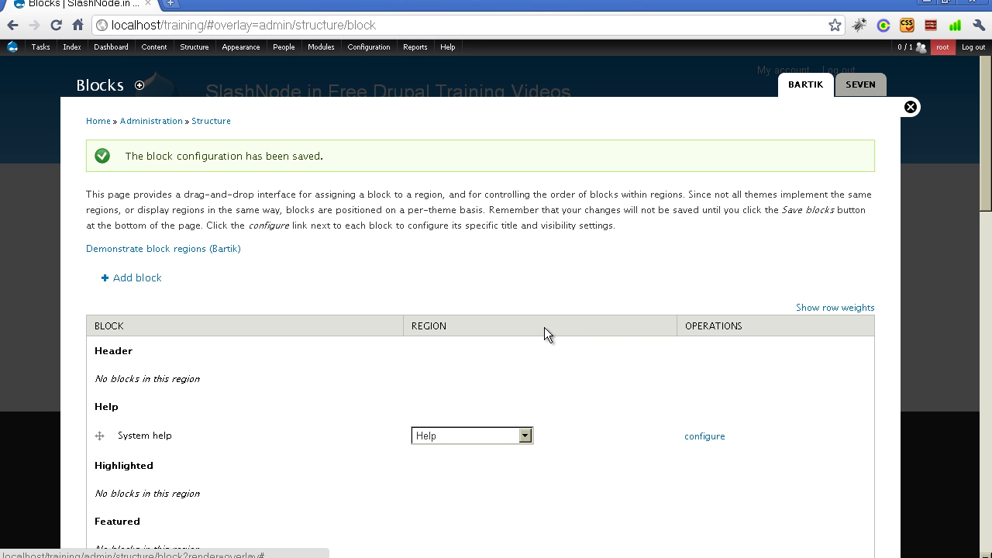
- Close the blocks overlay and confirm Address shows on About Us but not on the home page
{"action": "key", "text": "Escape"}
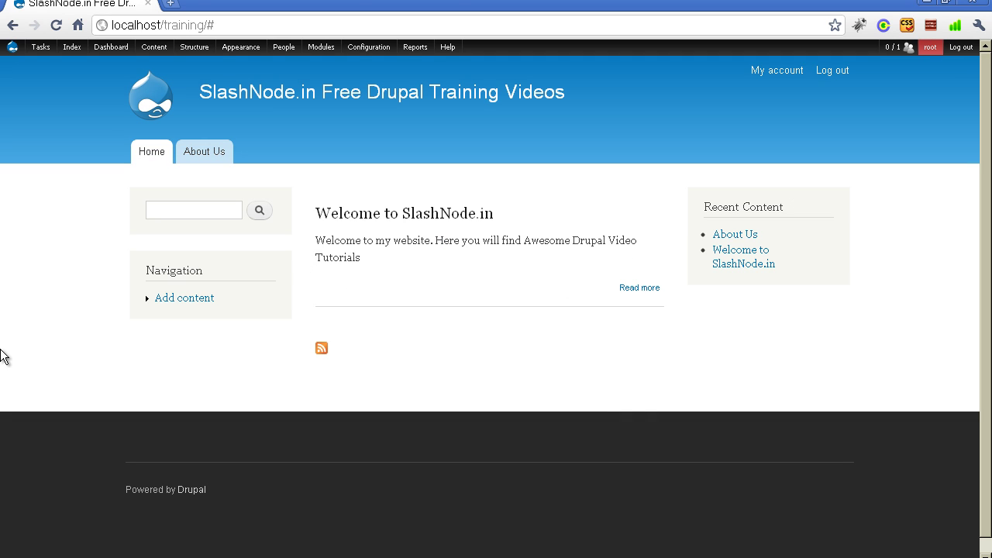
{"action": "key", "text": "F5"}
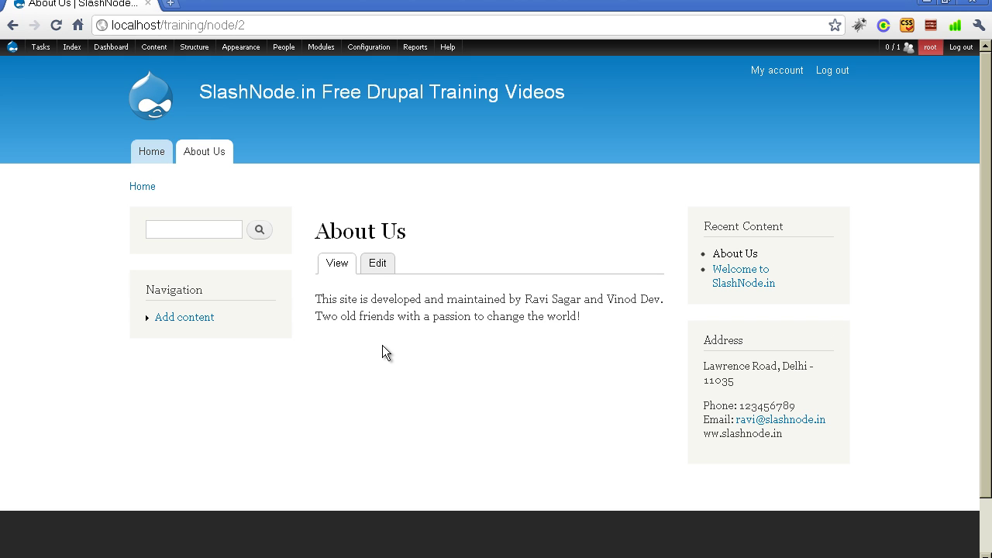
{"action": "key", "text": "Tab"}
{"action": "key", "text": "Return"}
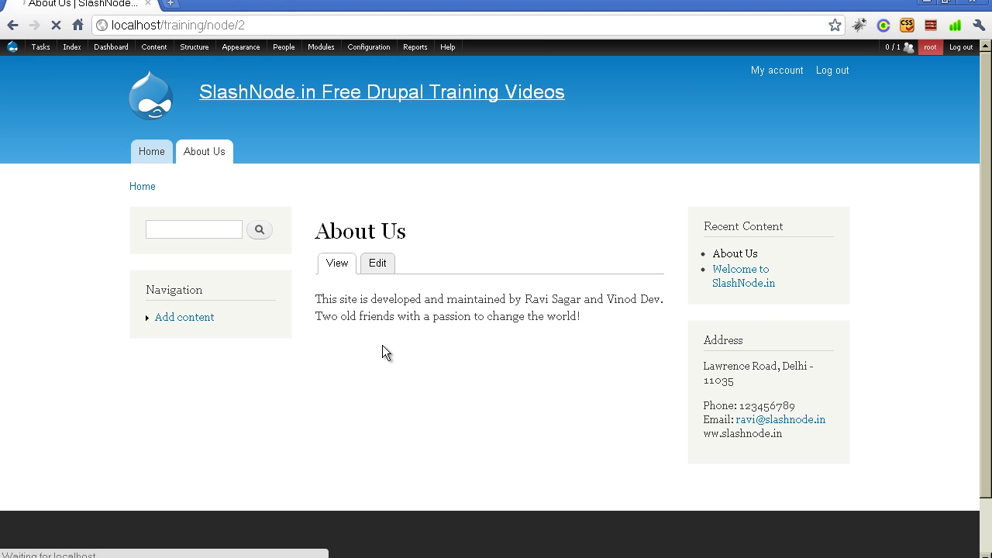